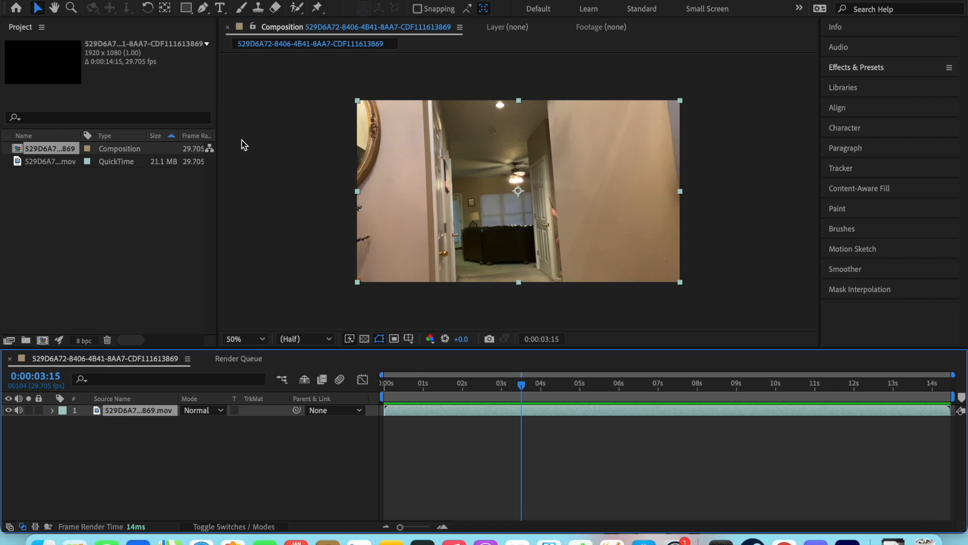
# Step: Import the 61EB230….mov green lightning effect clip into the project
pyautogui.click(109, 1)
pyautogui.moveTo(185, 171)
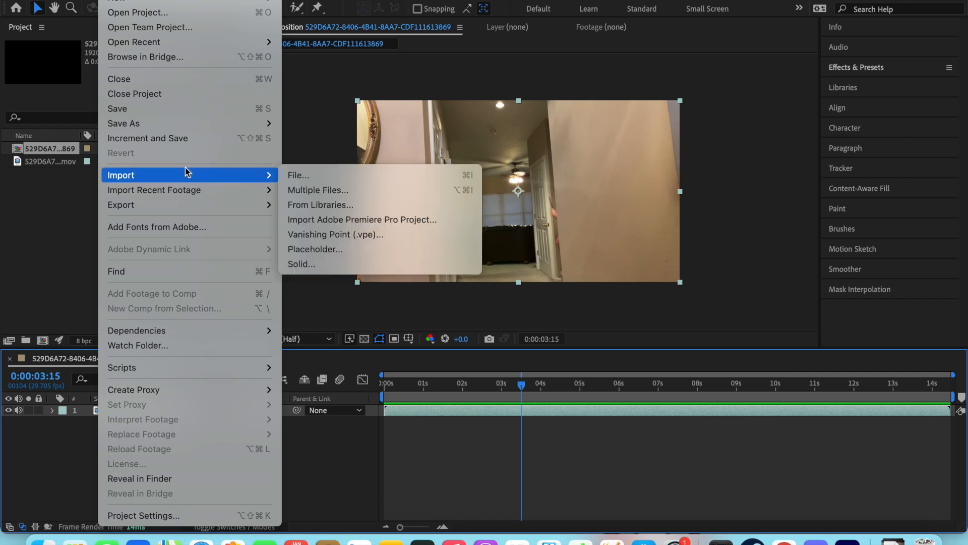
pyautogui.click(293, 189)
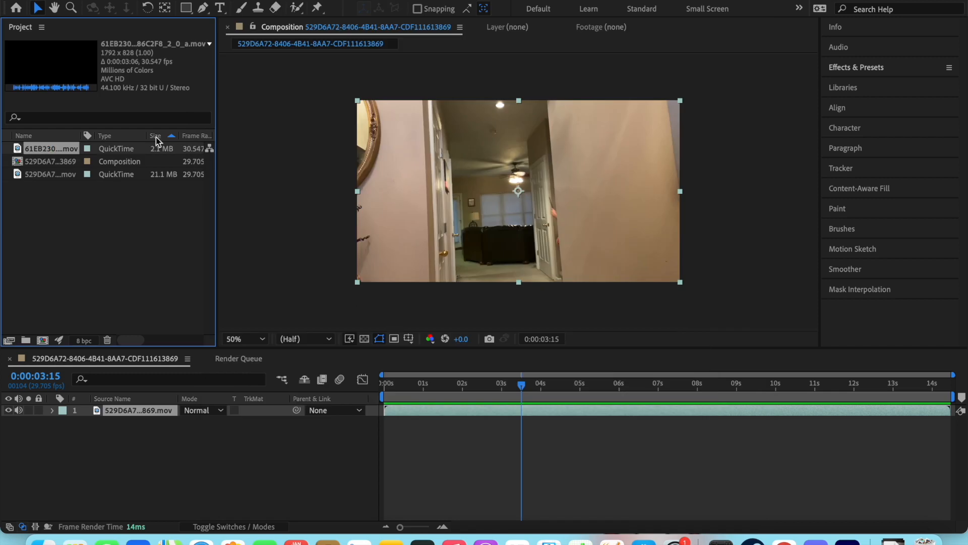
# Step: Add the green lightning clip above the hallway footage, starting at about 3 seconds, and reposition it in the frame
pyautogui.moveTo(72, 148); pyautogui.dragTo(413, 243)
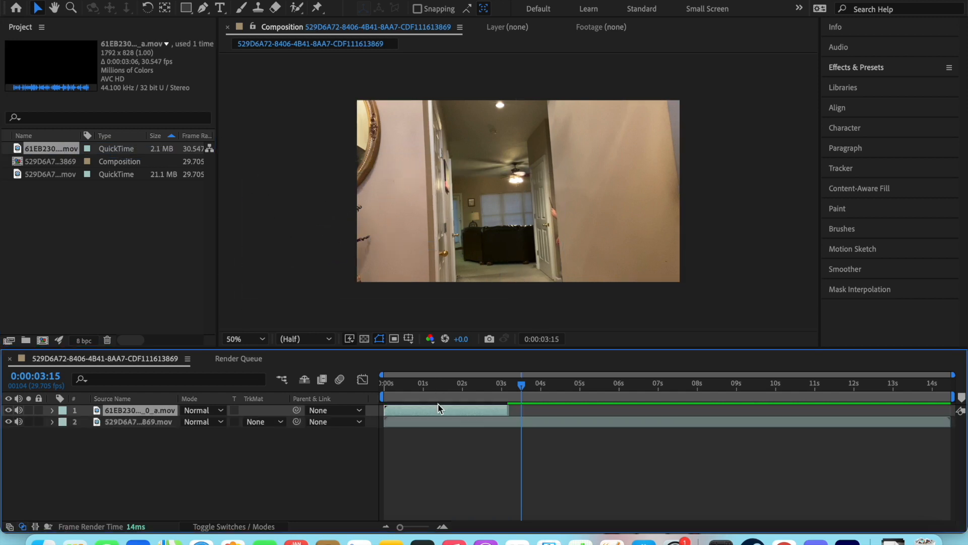
pyautogui.moveTo(439, 410); pyautogui.dragTo(558, 407)
pyautogui.moveTo(494, 225); pyautogui.dragTo(591, 153)
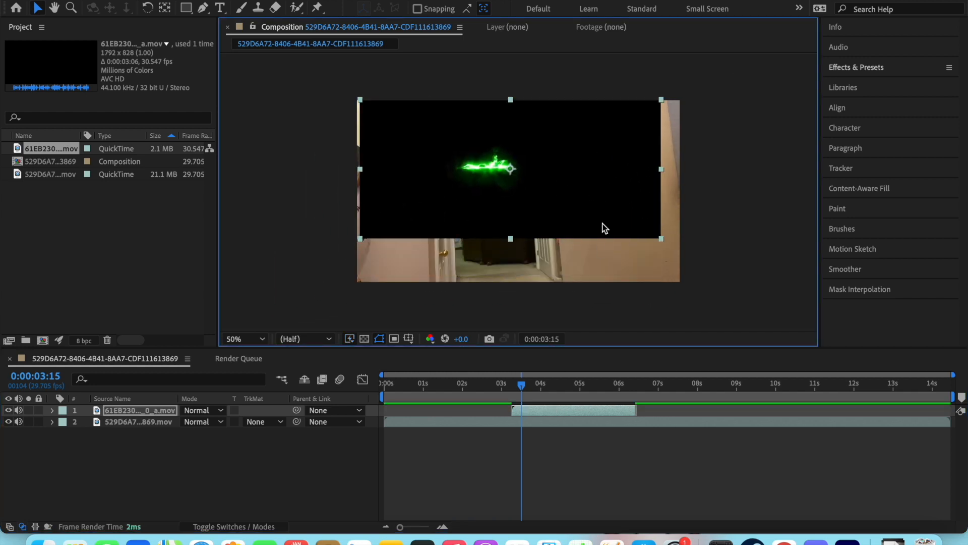
# Step: Set the lightning clip's blending mode to Screen
pyautogui.click(211, 410)
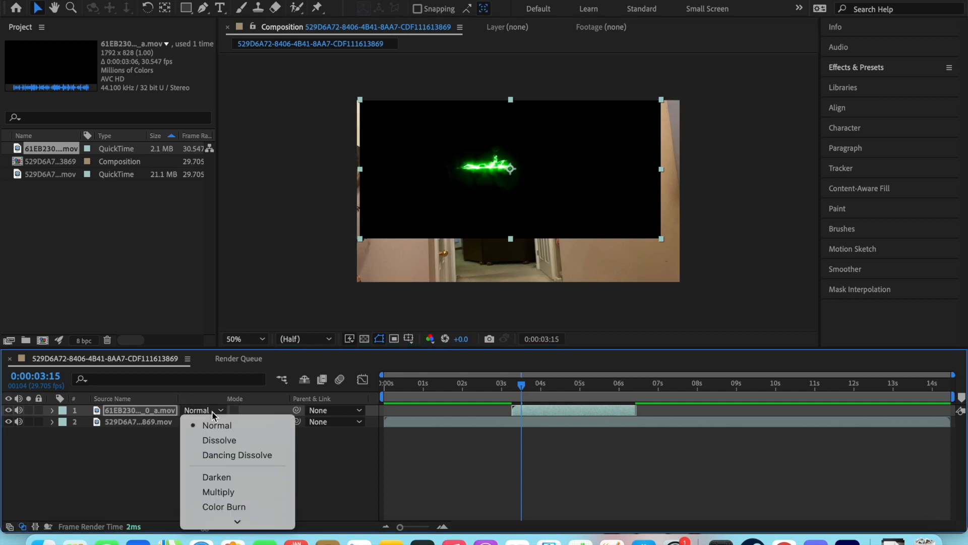
pyautogui.scroll(-5, 212, 415)
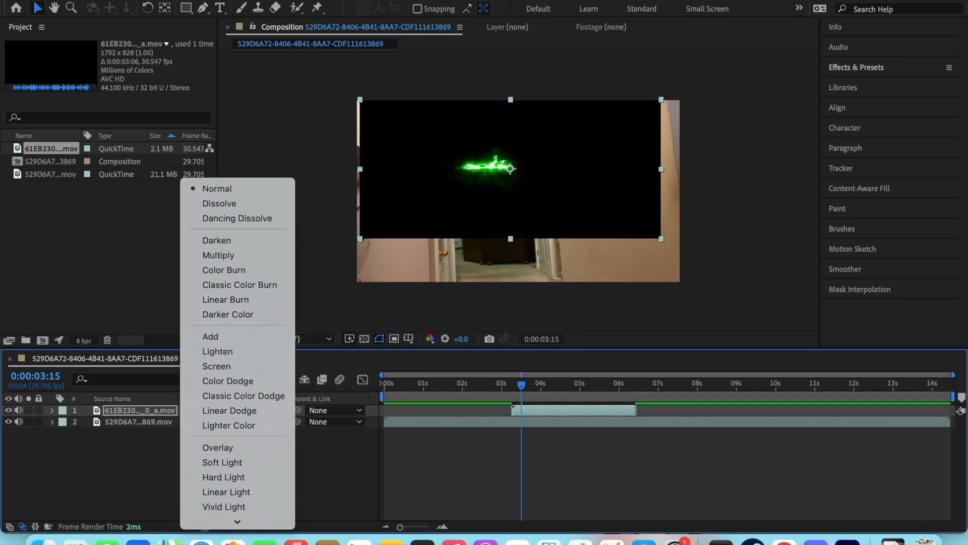
pyautogui.click(248, 320)
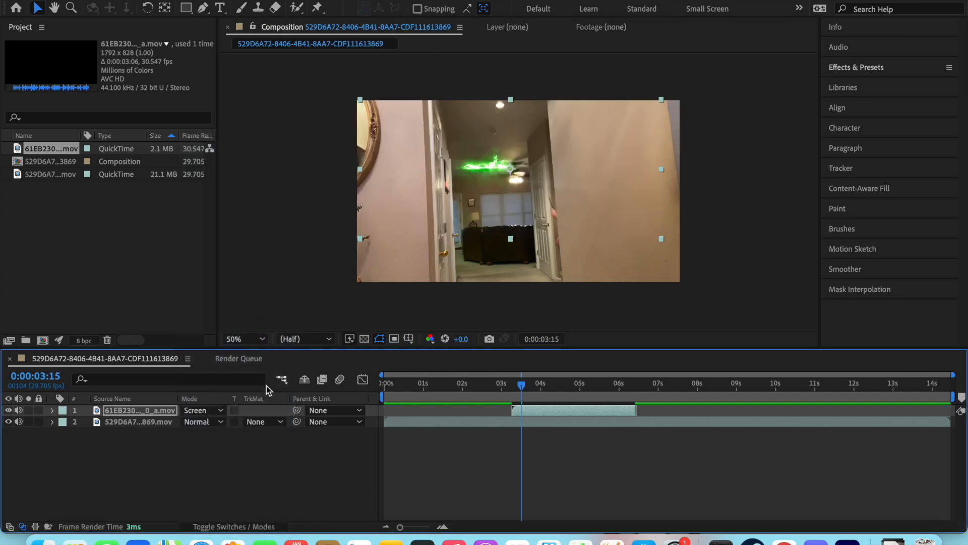
# Step: Switch the timeline columns back and forth between layer switches and blending modes to compare them
pyautogui.click(252, 526)
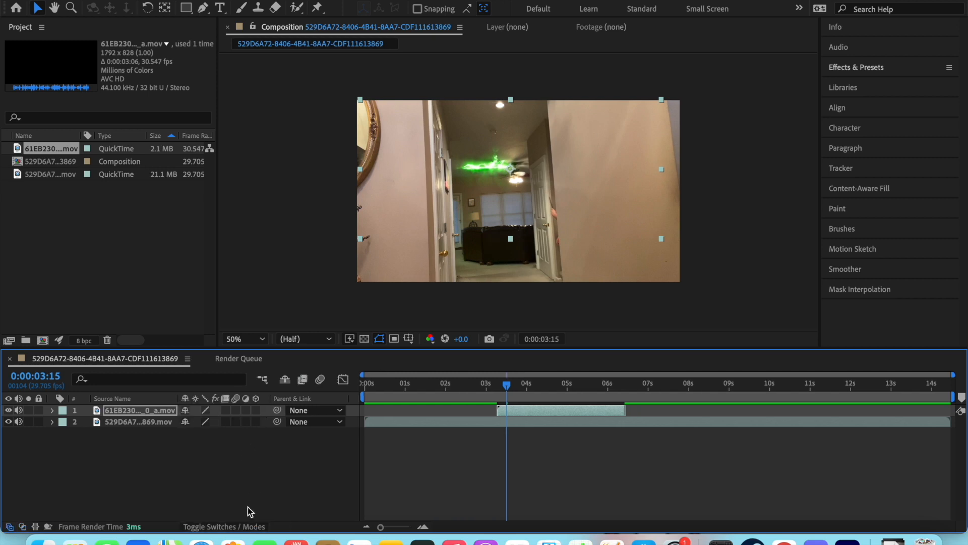
pyautogui.click(251, 527)
pyautogui.click(251, 526)
pyautogui.click(233, 527)
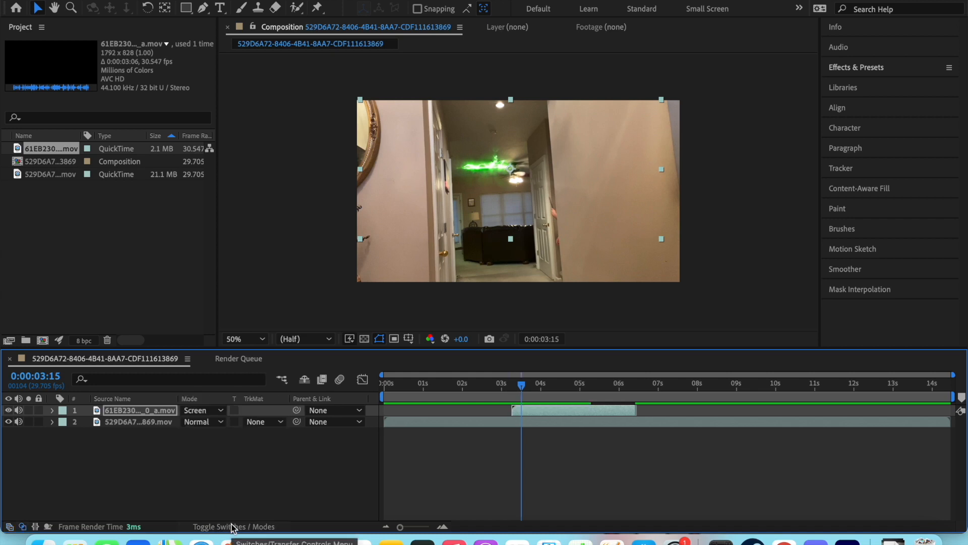
pyautogui.click(233, 527)
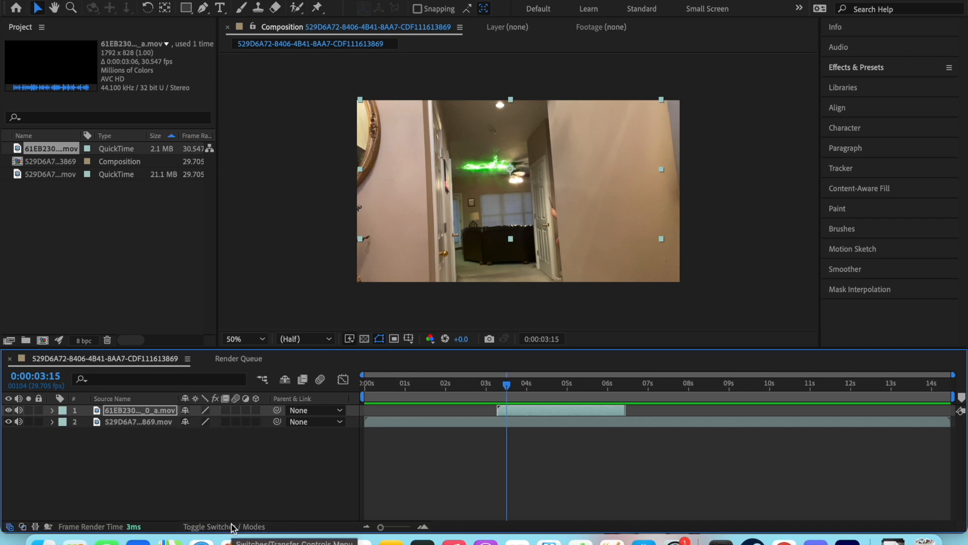
pyautogui.rightClick(156, 411)
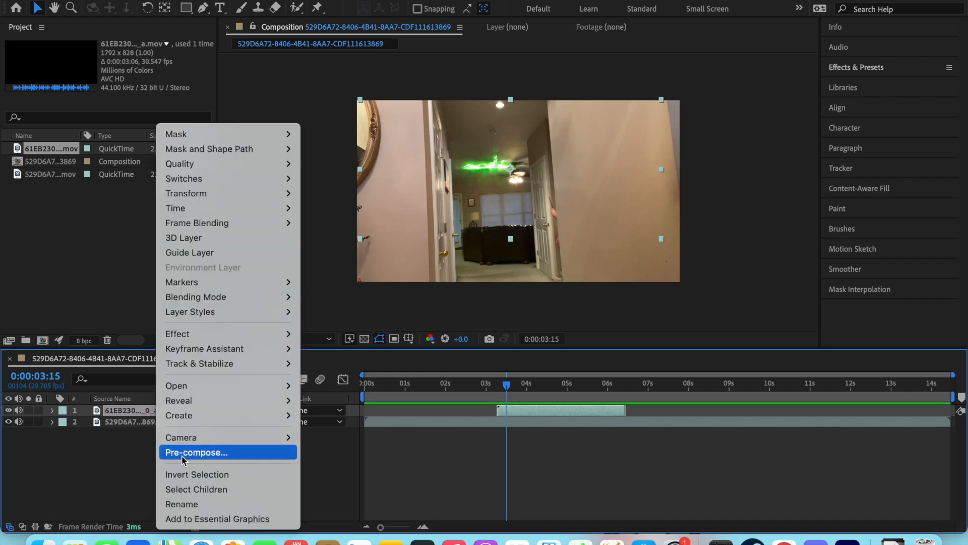
pyautogui.click(124, 452)
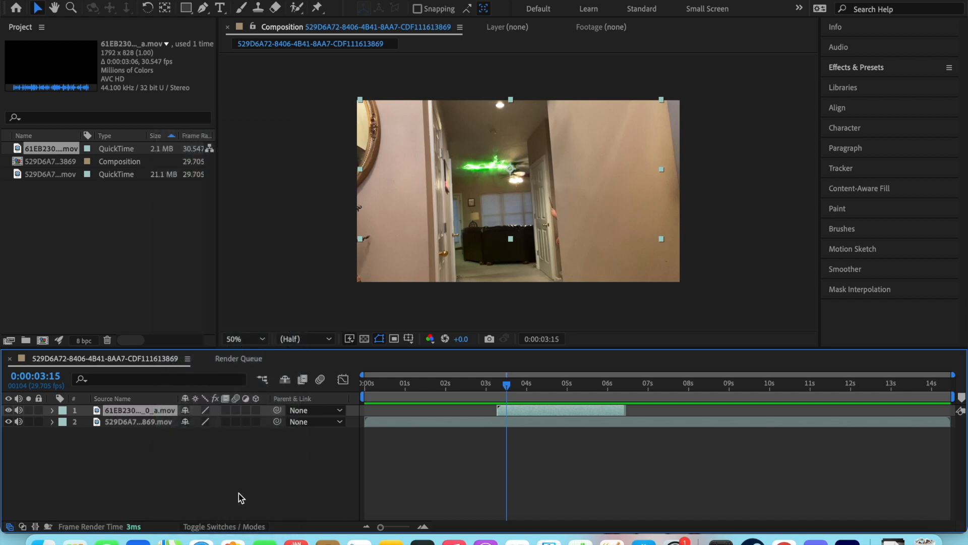
pyautogui.click(237, 526)
pyautogui.click(237, 527)
pyautogui.click(246, 526)
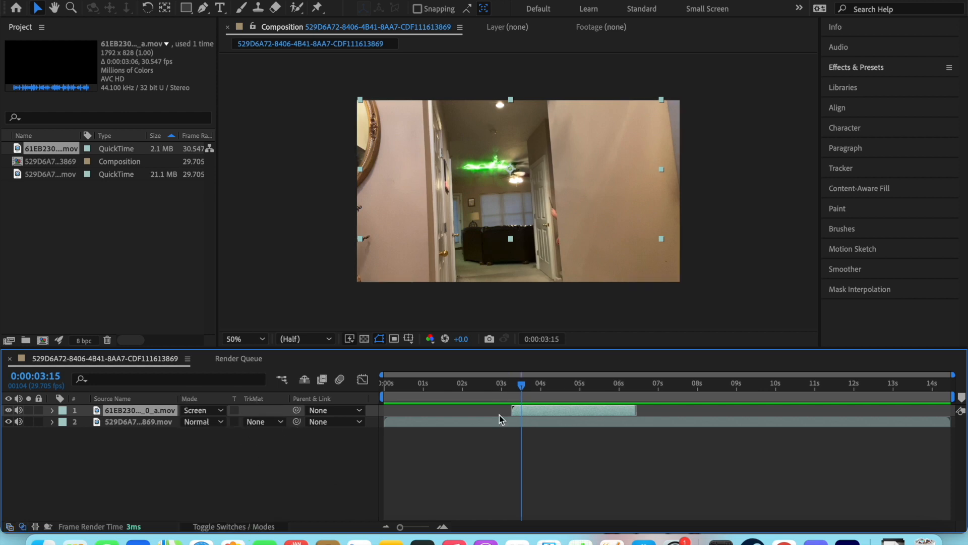
# Step: Scrub through the footage and shift the lightning clip in the timeline to start at about 9 seconds
pyautogui.moveTo(519, 385)
pyautogui.mouseDown()
pyautogui.moveTo(558, 393)
pyautogui.moveTo(497, 388)
pyautogui.moveTo(515, 387)
pyautogui.mouseUp()
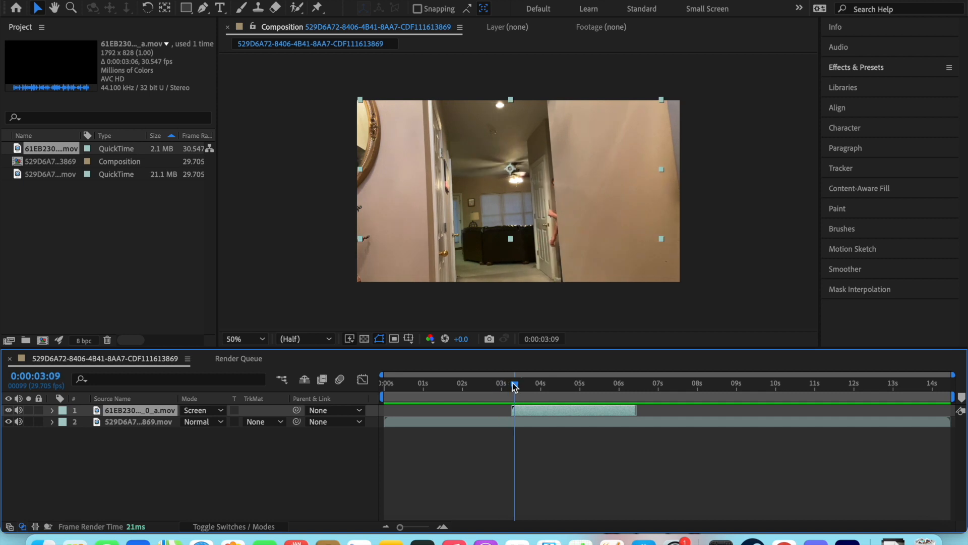
pyautogui.moveTo(662, 170); pyautogui.dragTo(647, 213)
pyautogui.moveTo(512, 387); pyautogui.dragTo(635, 407)
pyautogui.moveTo(575, 385); pyautogui.dragTo(752, 412)
pyautogui.moveTo(608, 386); pyautogui.dragTo(647, 391)
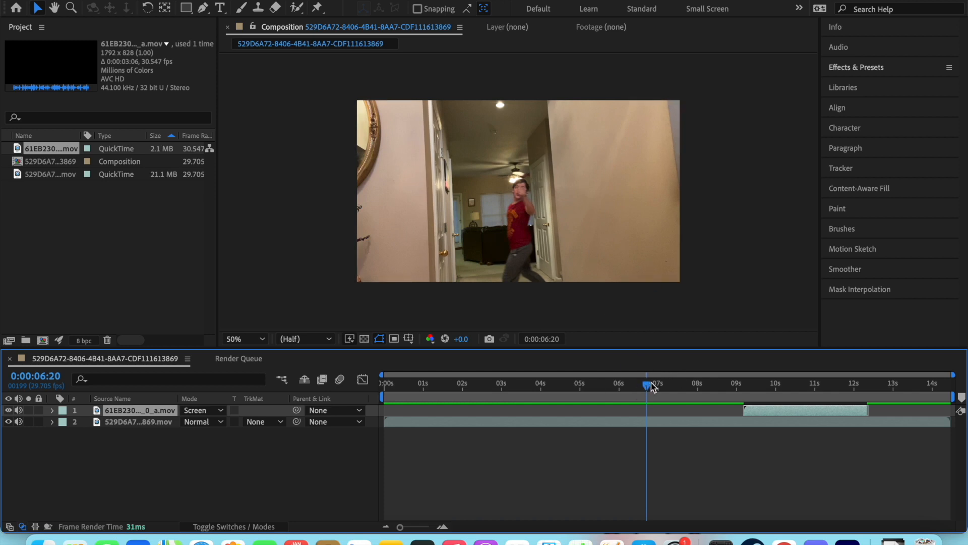
pyautogui.moveTo(646, 386)
pyautogui.mouseDown()
pyautogui.moveTo(672, 393)
pyautogui.moveTo(660, 396)
pyautogui.mouseUp()
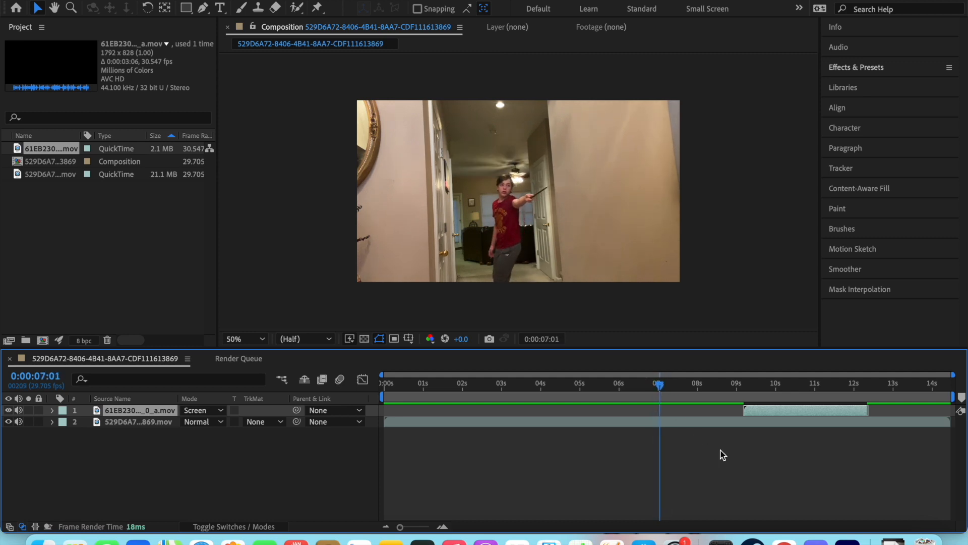
pyautogui.moveTo(755, 410); pyautogui.dragTo(749, 439)
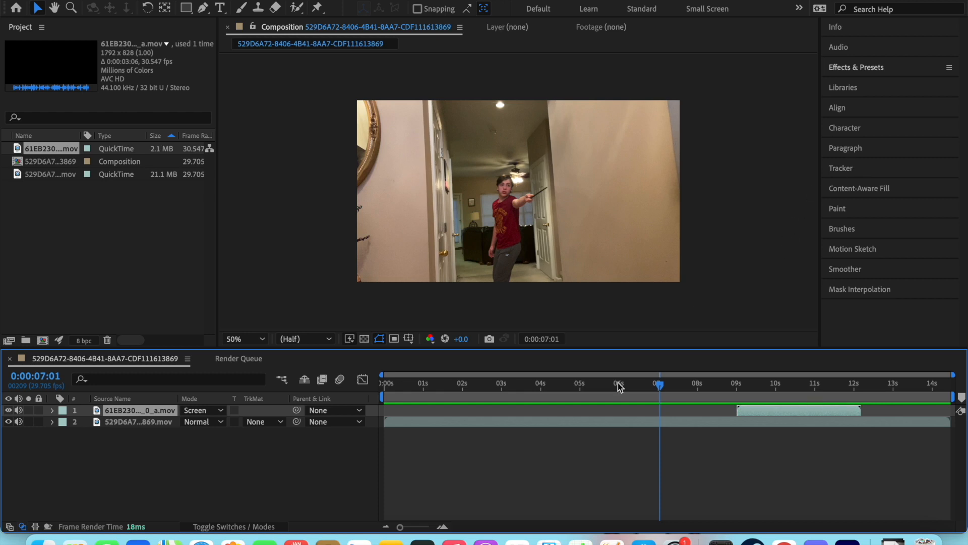
# Step: With the playhead at 0:00:07:14, delete the lightning clip's layer and select the hallway footage layer
pyautogui.moveTo(656, 388); pyautogui.dragTo(678, 386)
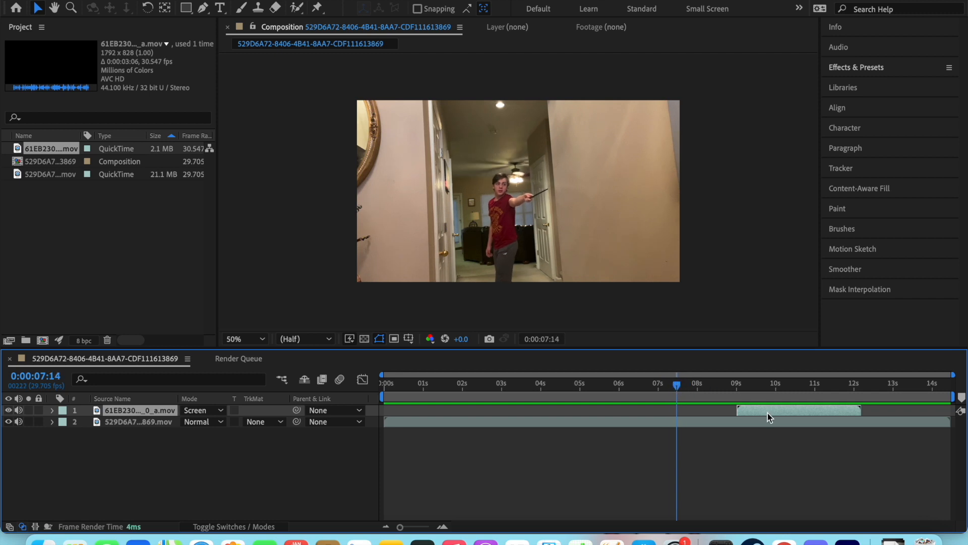
pyautogui.press('Delete')
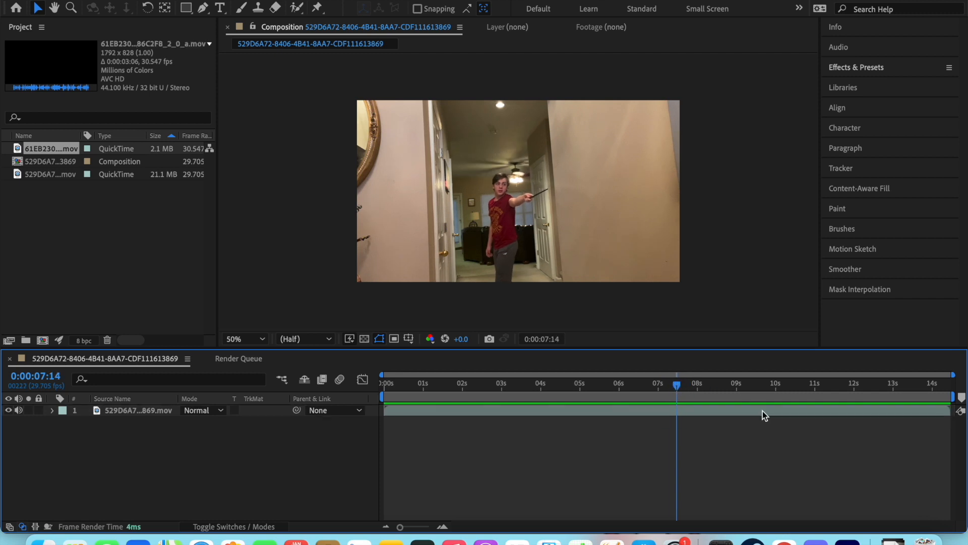
pyautogui.click(731, 410)
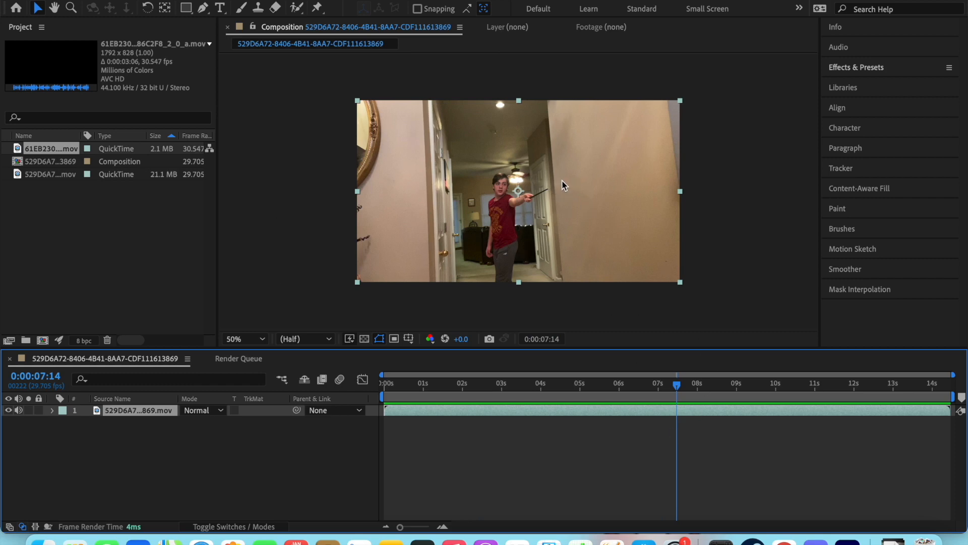
# Step: Magnify the composition view at different zoom levels up to 800% to examine the actor's wand
pyautogui.press('.')
pyautogui.press('.')
pyautogui.press('.')
pyautogui.press('.')
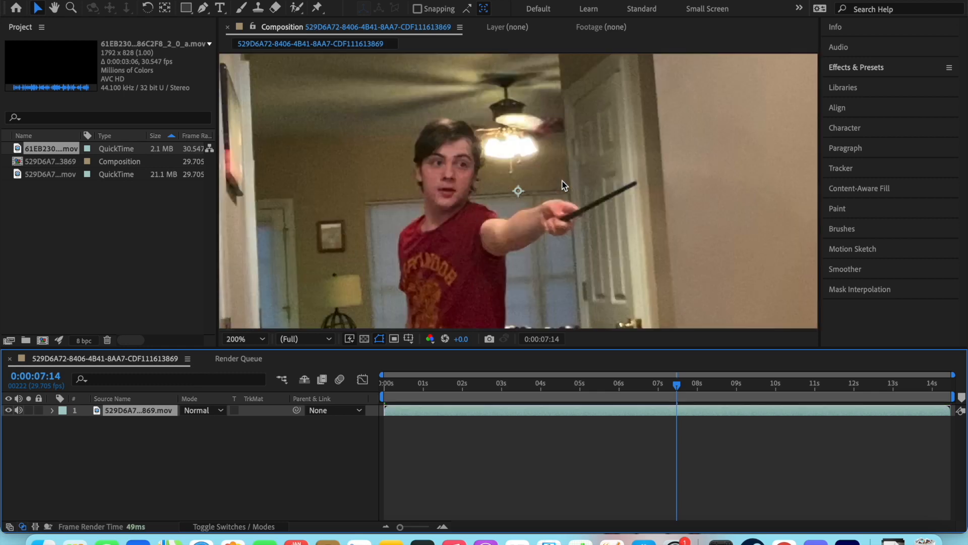
pyautogui.press('.')
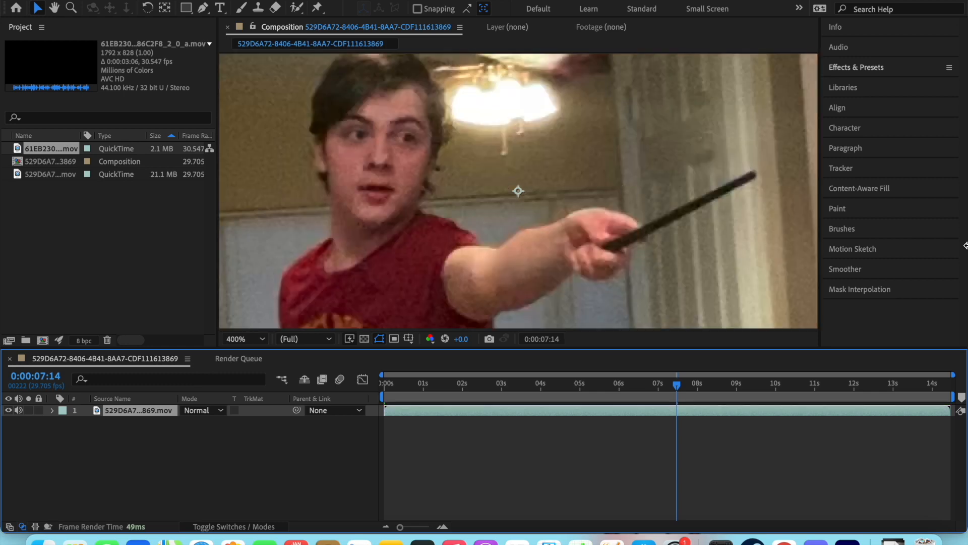
pyautogui.press('.')
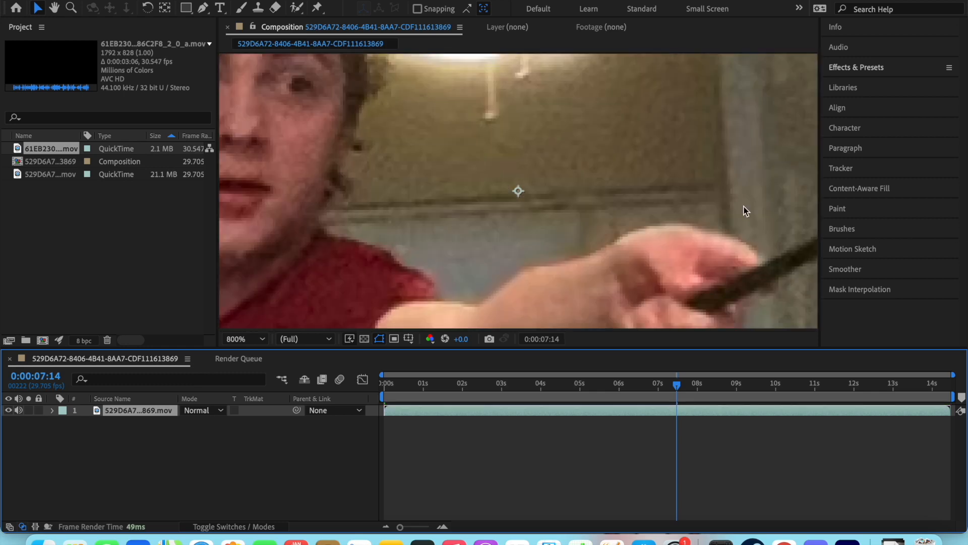
pyautogui.press(',')
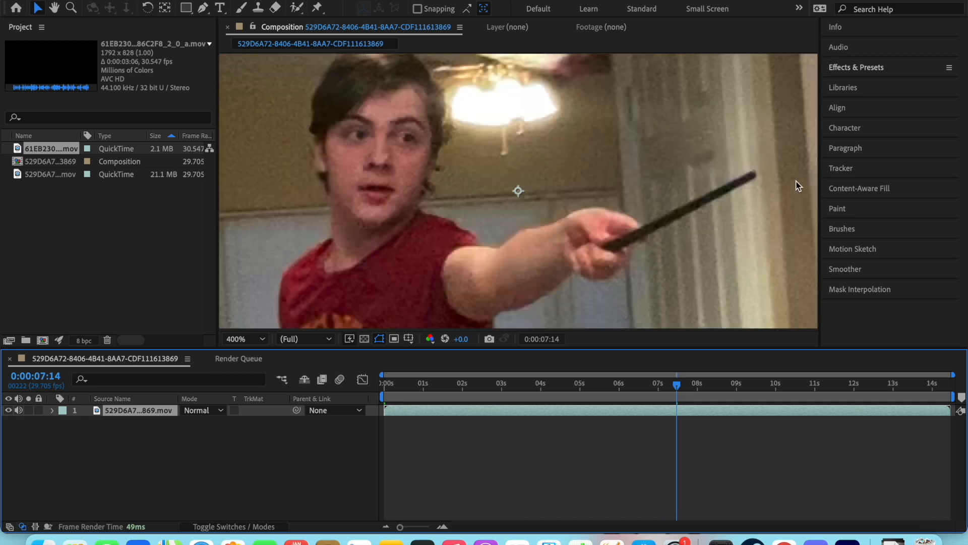
pyautogui.press('.')
pyautogui.press('/')
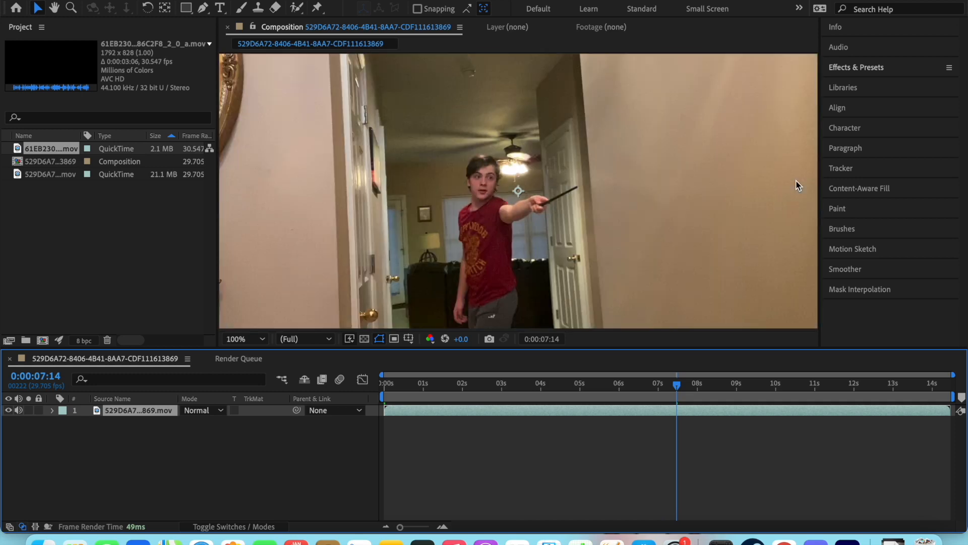
pyautogui.press('.')
pyautogui.press('.')
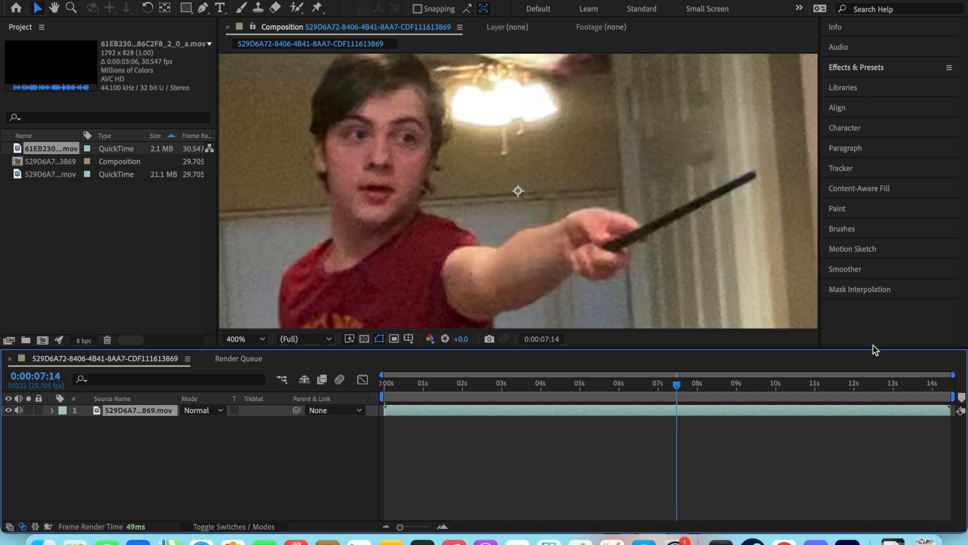
# Step: Start Track Motion on the footage layer and place Track Point 1 on the wand tip with enlarged feature and search regions
pyautogui.click(845, 170)
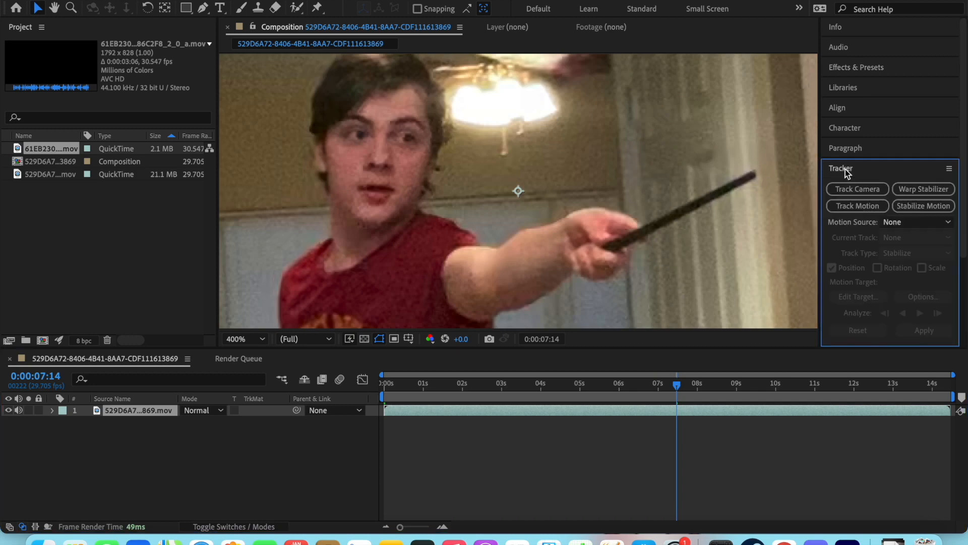
pyautogui.click(857, 206)
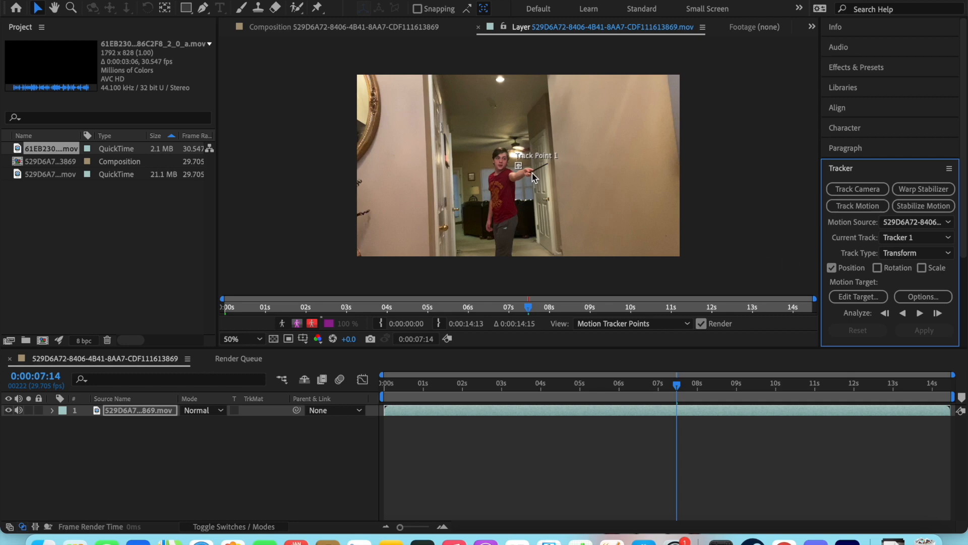
pyautogui.scroll(2, 547, 158)
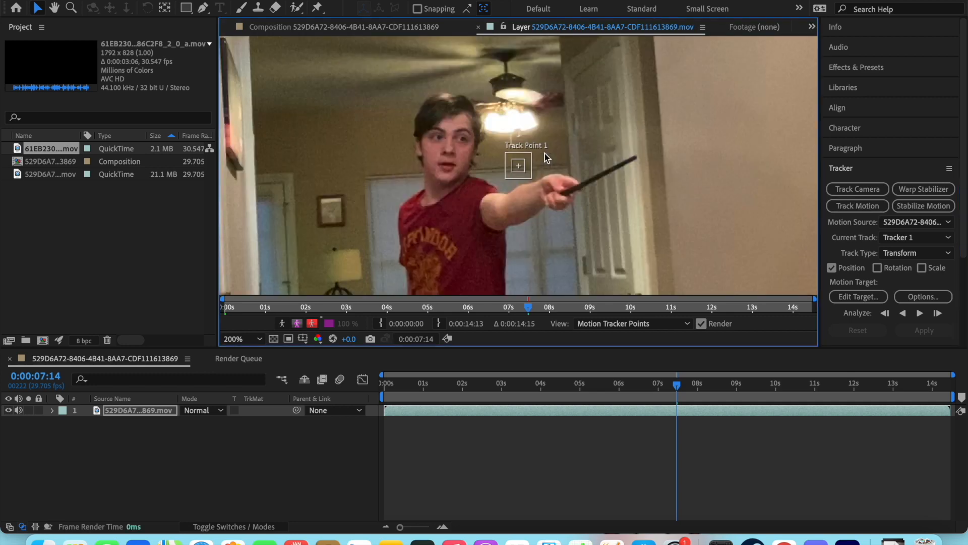
pyautogui.moveTo(524, 177); pyautogui.dragTo(656, 174)
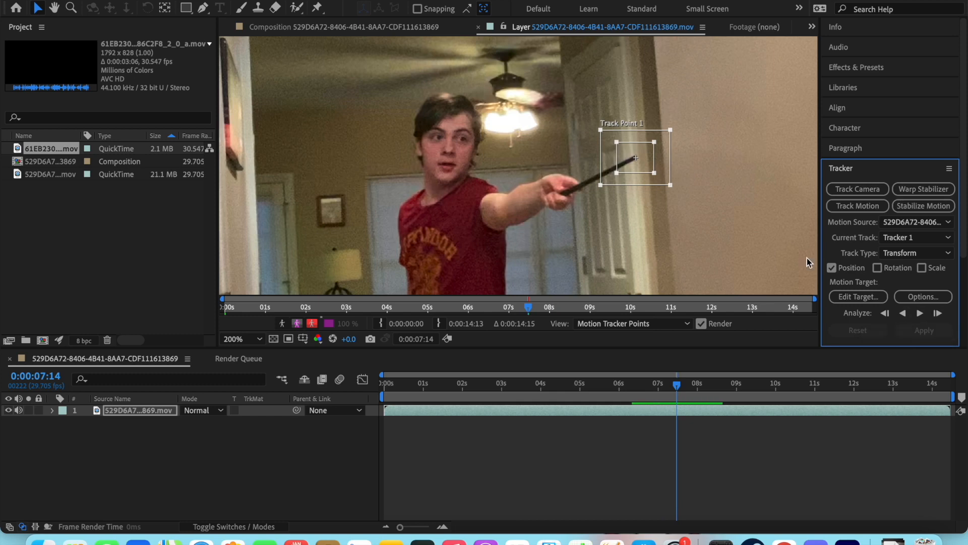
pyautogui.click(643, 164)
pyautogui.moveTo(641, 163); pyautogui.dragTo(640, 162)
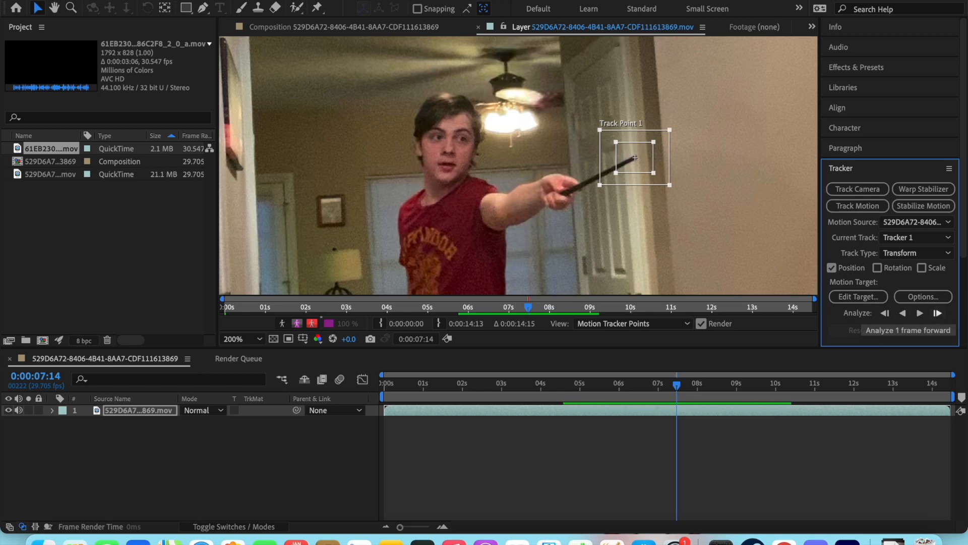
# Step: Analyze the motion track forward frame by frame to 0:00:07:18 and realign Track Point 1 with the wand tip
pyautogui.click(938, 314)
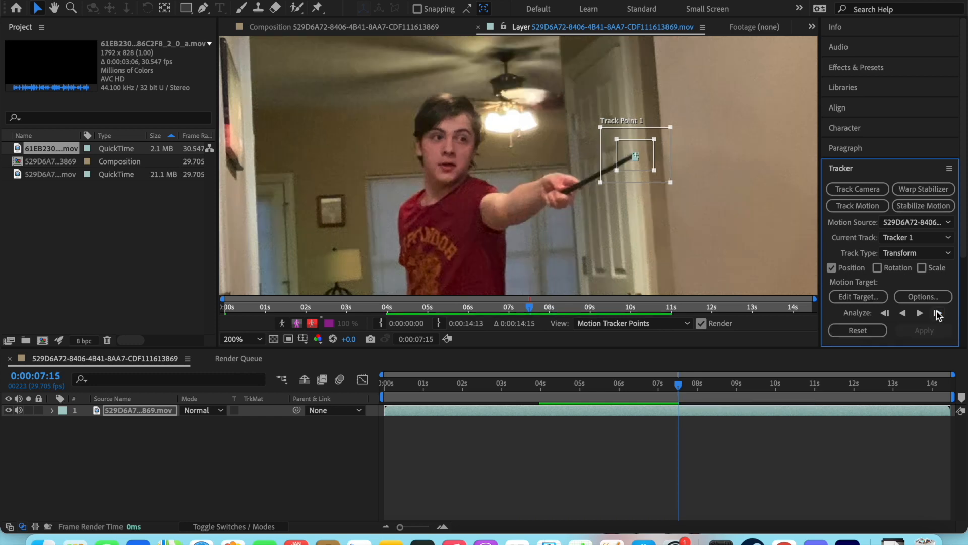
pyautogui.click(938, 314)
pyautogui.click(938, 314)
pyautogui.click(938, 314)
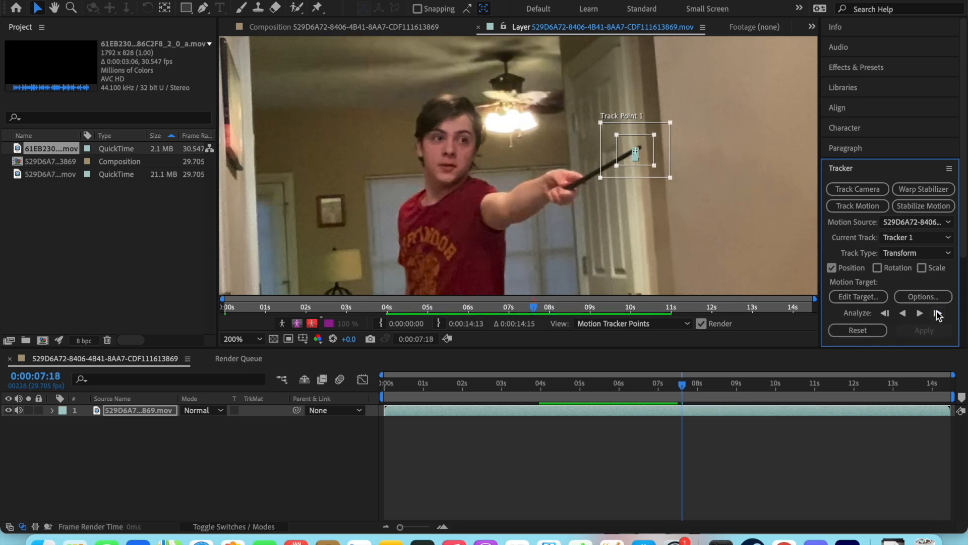
pyautogui.click(646, 149)
pyautogui.moveTo(646, 149); pyautogui.dragTo(650, 147)
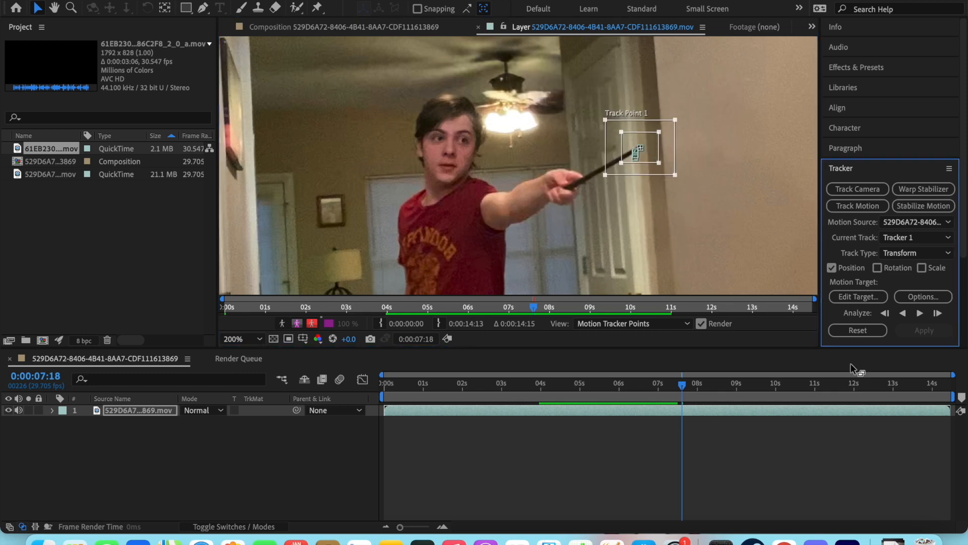
# Step: Analyze two more frames forward to 0:00:07:20 and adjust Track Point 1 on the wand tip
pyautogui.click(938, 314)
pyautogui.click(938, 314)
pyautogui.click(645, 138)
pyautogui.moveTo(645, 138); pyautogui.dragTo(646, 137)
pyautogui.click(852, 286)
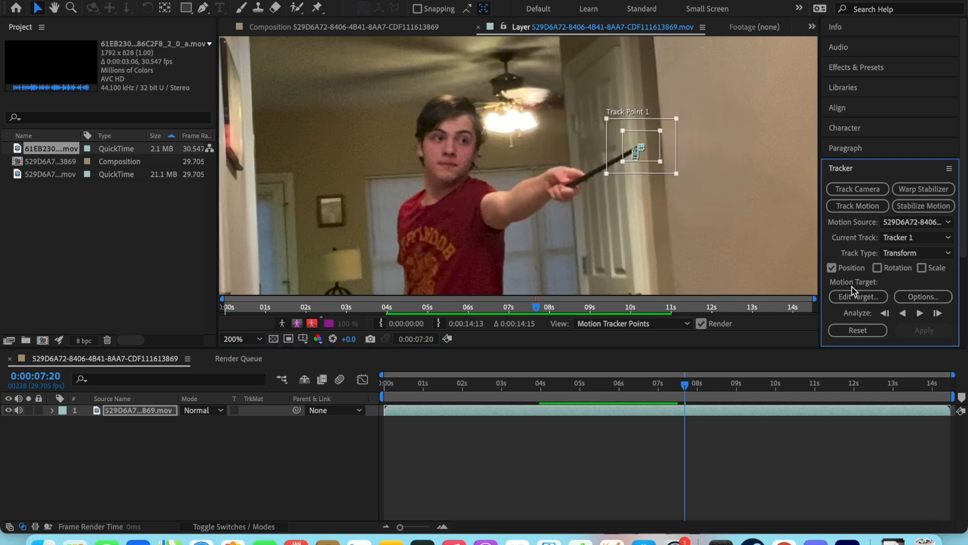
# Step: Analyze the motion track forward to 0:00:09:12, keeping Track Point 1 aligned with the wand tip
pyautogui.click(938, 313)
pyautogui.click(938, 313)
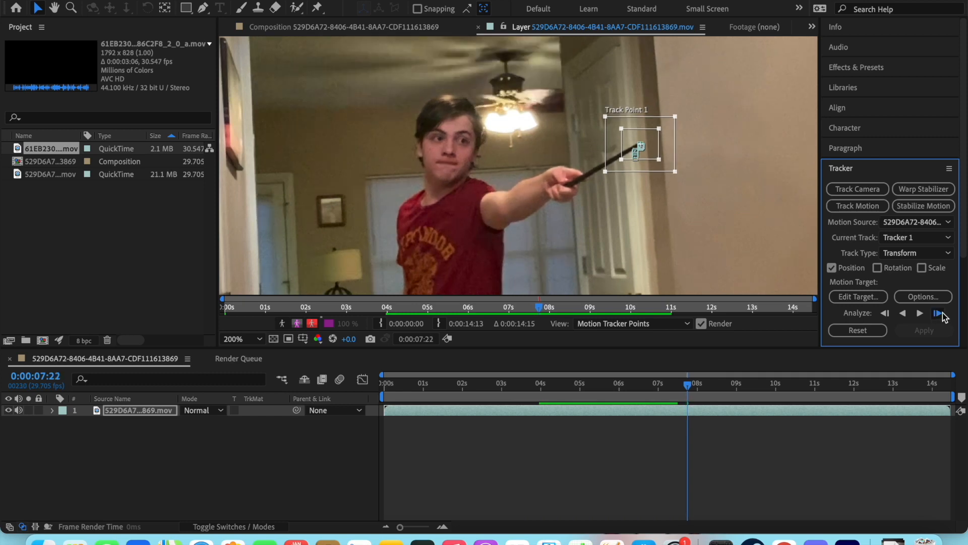
pyautogui.click(941, 314)
pyautogui.click(942, 313)
pyautogui.moveTo(659, 151); pyautogui.dragTo(653, 152)
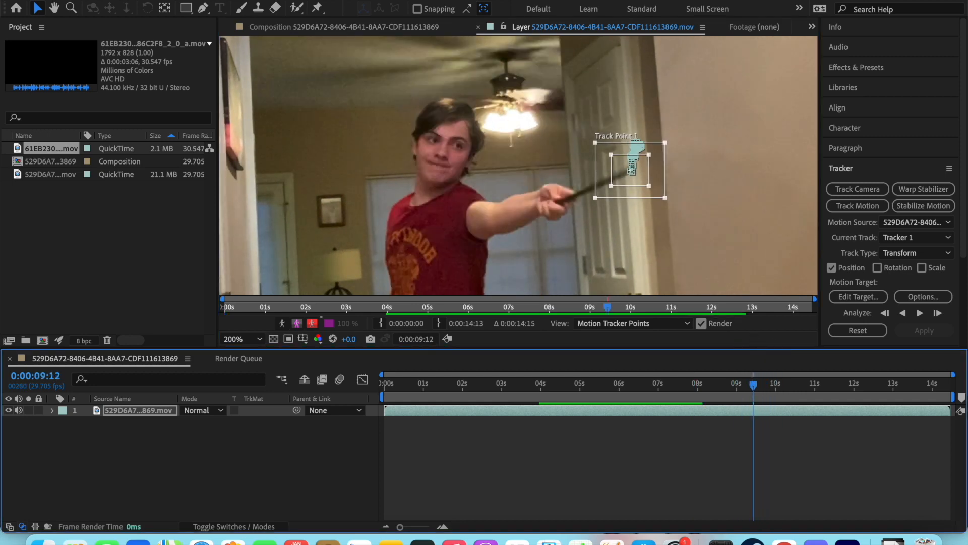
# Step: Create a null object and apply the tracked wand-tip motion to it as the motion target
pyautogui.click(239, 0)
pyautogui.moveTo(261, 2)
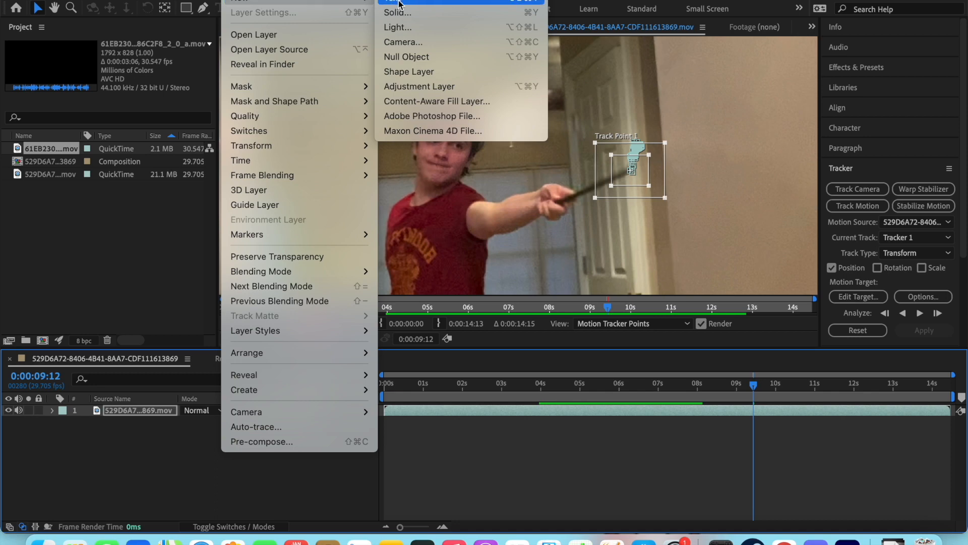
pyautogui.click(411, 56)
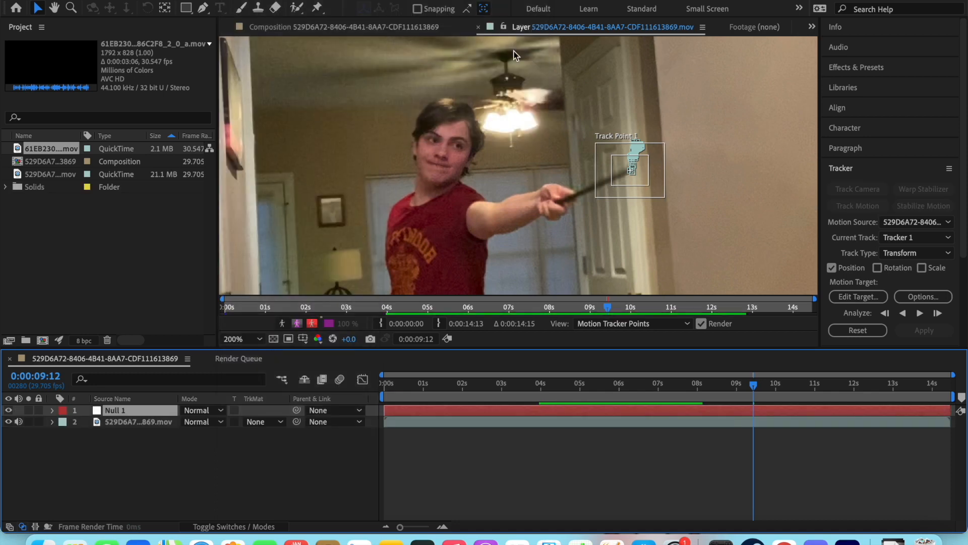
pyautogui.click(856, 298)
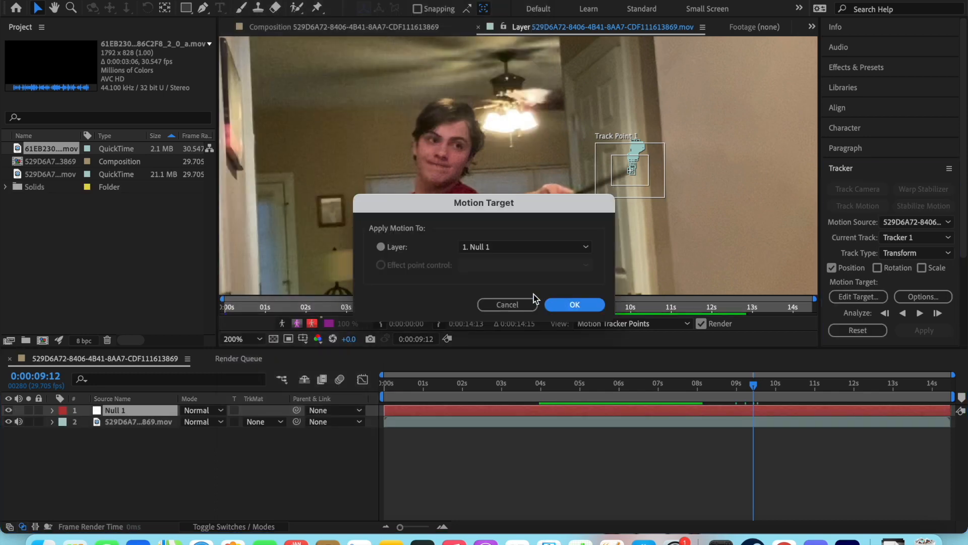
pyautogui.click(557, 304)
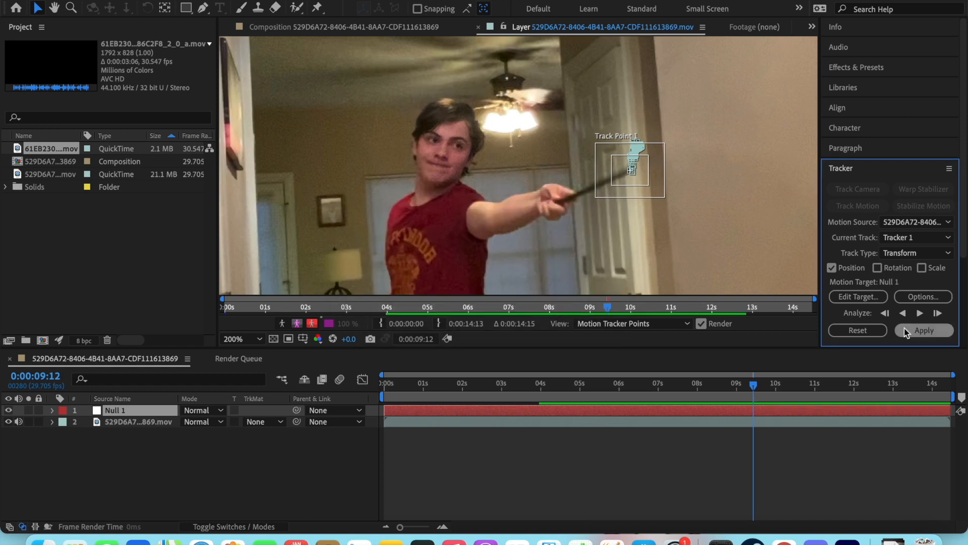
pyautogui.click(925, 330)
pyautogui.click(521, 280)
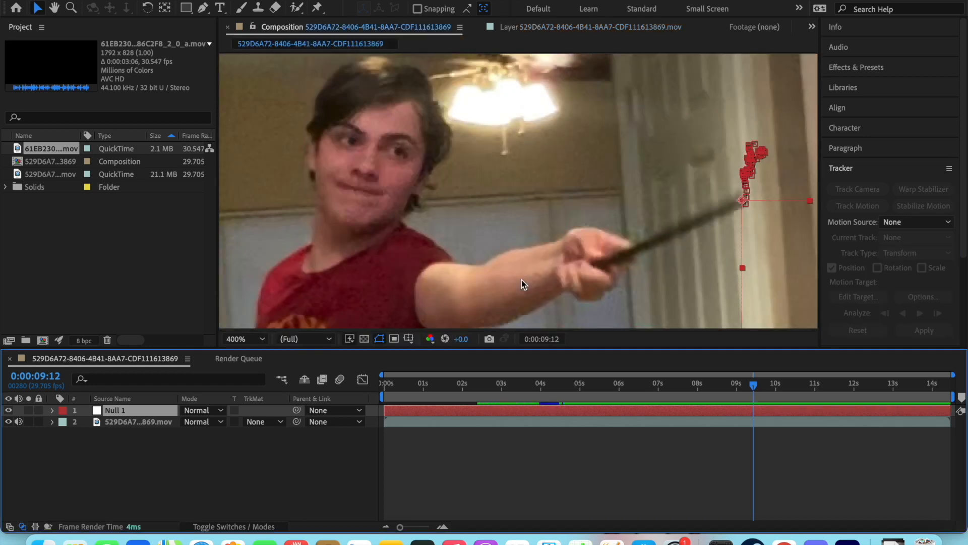
# Step: Rename the null layer as spellctrack and the hallway video layer as footage
pyautogui.moveTo(750, 386); pyautogui.dragTo(703, 384)
pyautogui.scroll(-4, 286, 265)
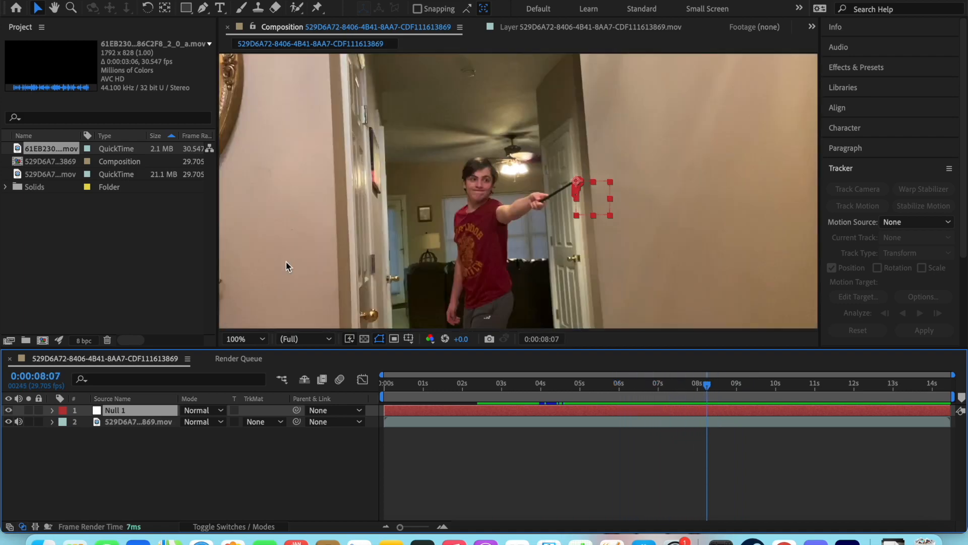
pyautogui.rightClick(133, 411)
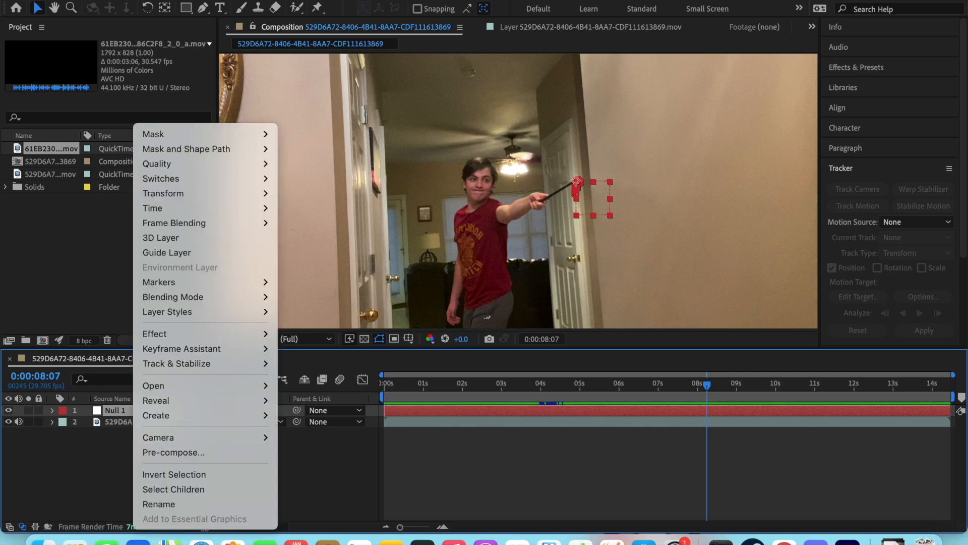
pyautogui.click(164, 507)
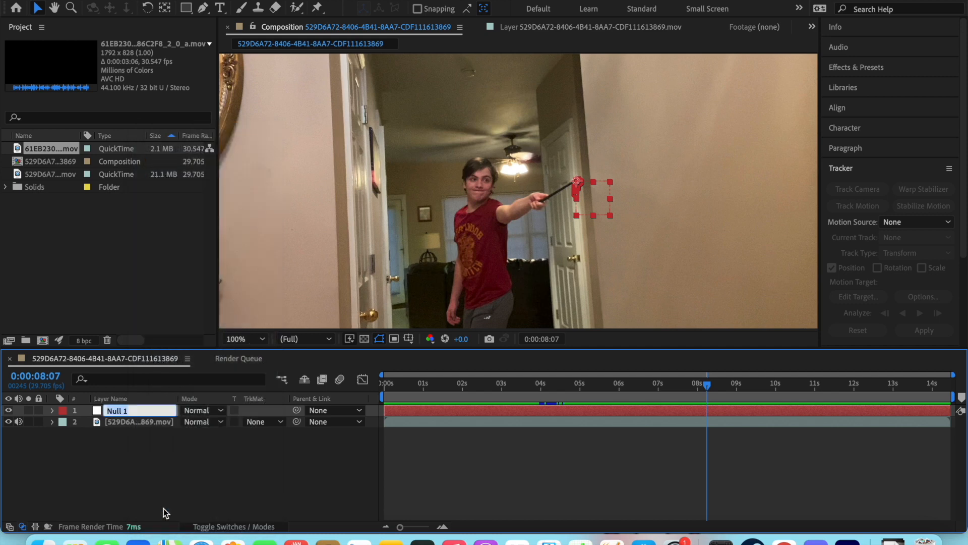
pyautogui.press('BackSpace')
pyautogui.write('trc')
pyautogui.write('king')
pyautogui.press('BackSpace')
pyautogui.press('BackSpace')
pyautogui.press('BackSpace')
pyautogui.press('BackSpace')
pyautogui.press('BackSpace')
pyautogui.press('BackSpace')
pyautogui.press('BackSpace')
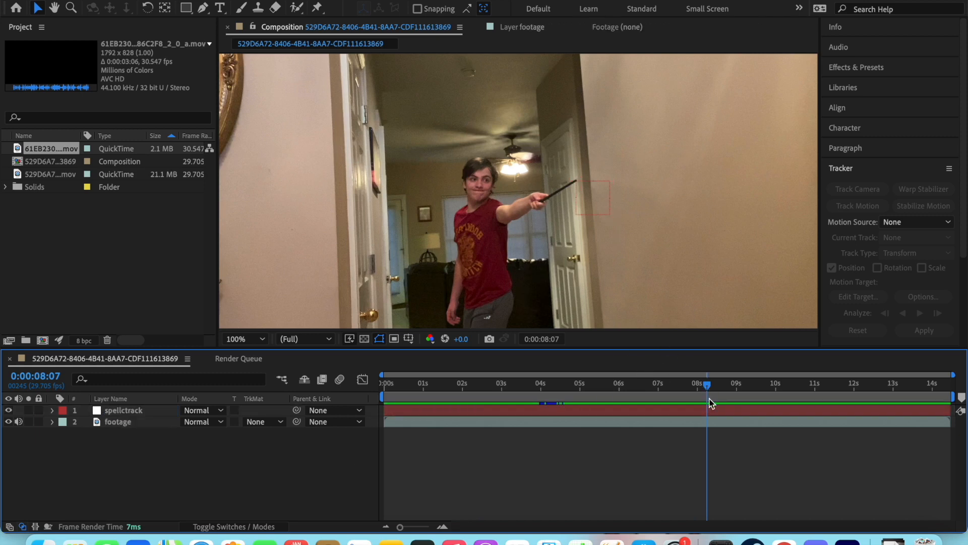
# Step: Add the green lightning clip as the topmost layer and shift it in time to overlap 0:00:07:13
pyautogui.click(706, 411)
pyautogui.moveTo(706, 384); pyautogui.dragTo(676, 383)
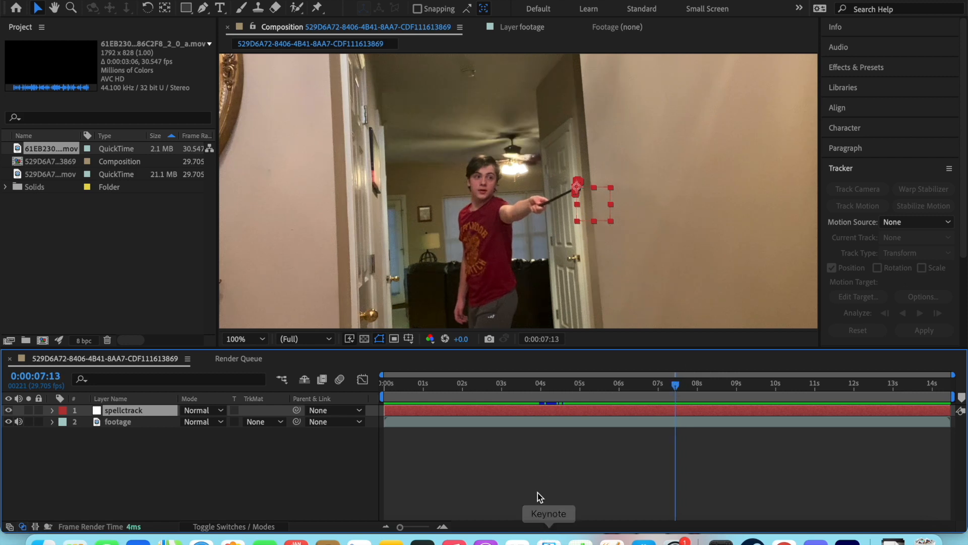
pyautogui.click(529, 426)
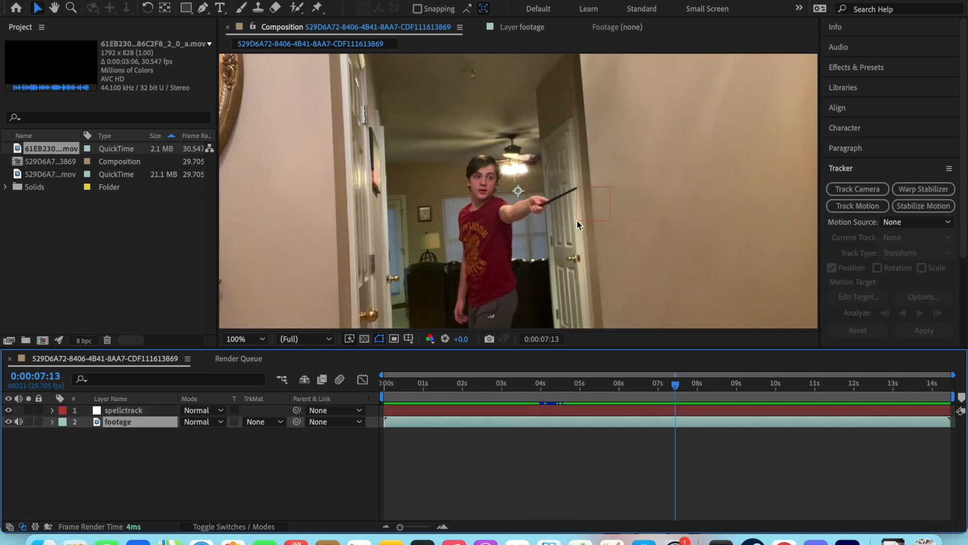
pyautogui.press('.')
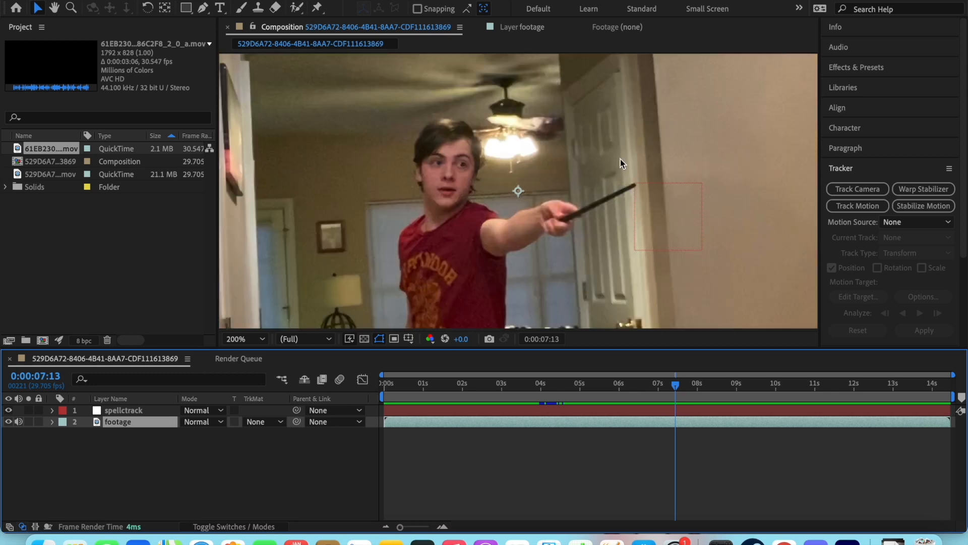
pyautogui.press('.')
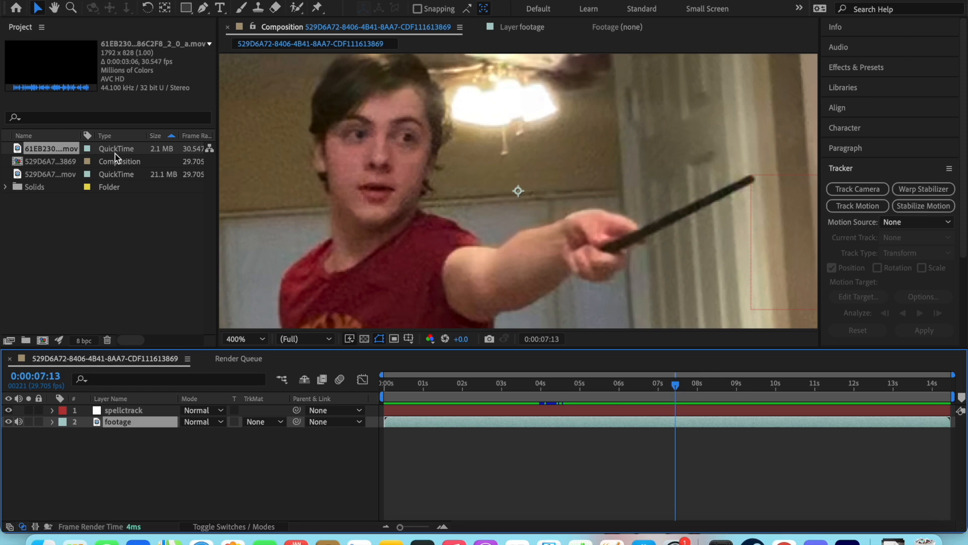
pyautogui.press(',')
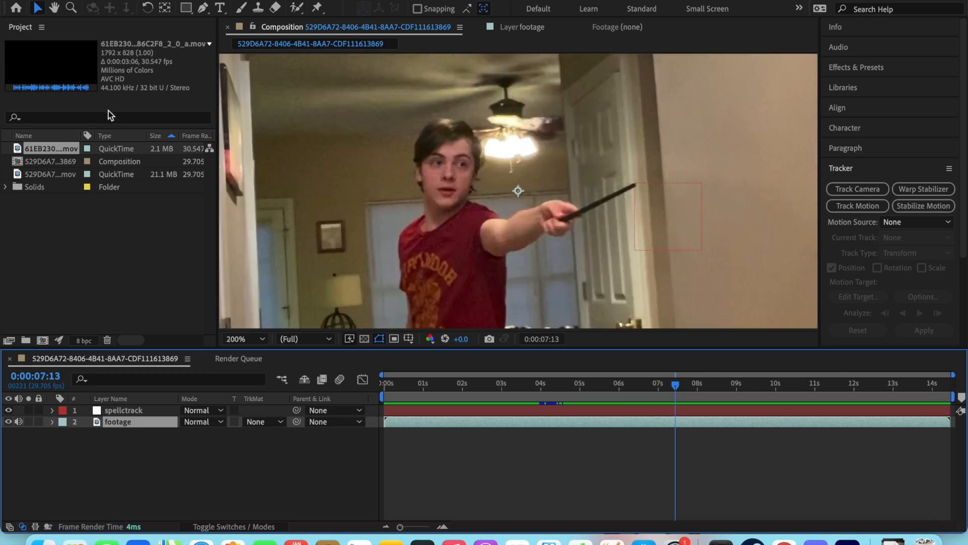
pyautogui.moveTo(127, 149); pyautogui.dragTo(433, 178)
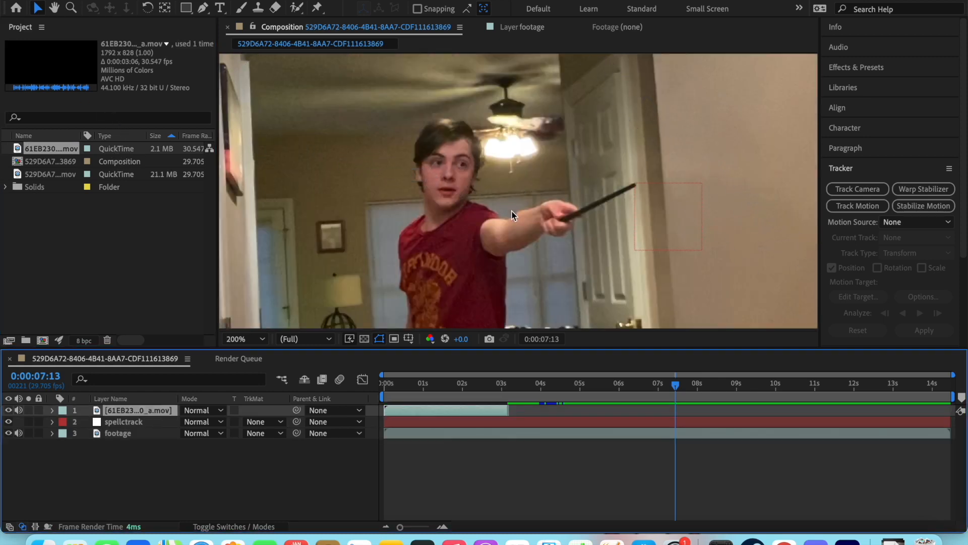
pyautogui.press(',')
pyautogui.moveTo(434, 414); pyautogui.dragTo(692, 417)
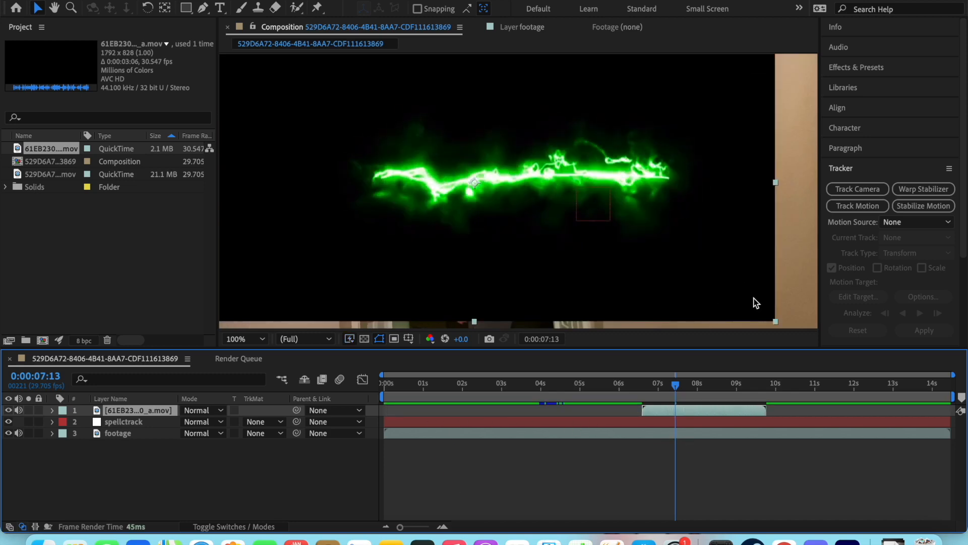
# Step: Flatten the lightning clip into a long strip near the wand and shift its start to about 0:00:07:07
pyautogui.moveTo(776, 322); pyautogui.dragTo(820, 211)
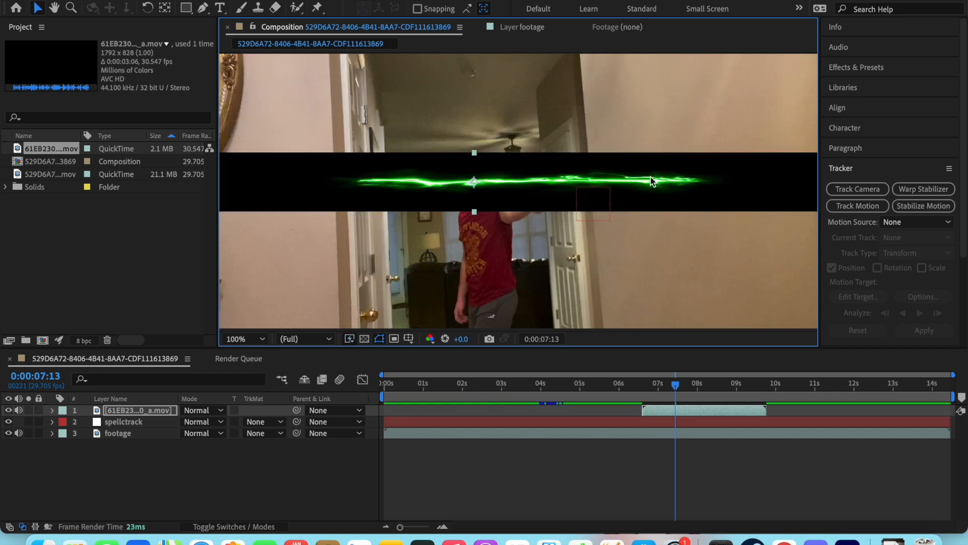
pyautogui.moveTo(479, 214); pyautogui.dragTo(666, 315)
pyautogui.moveTo(626, 271); pyautogui.dragTo(592, 174)
pyautogui.moveTo(669, 409)
pyautogui.mouseDown()
pyautogui.moveTo(696, 409)
pyautogui.moveTo(686, 411)
pyautogui.mouseUp()
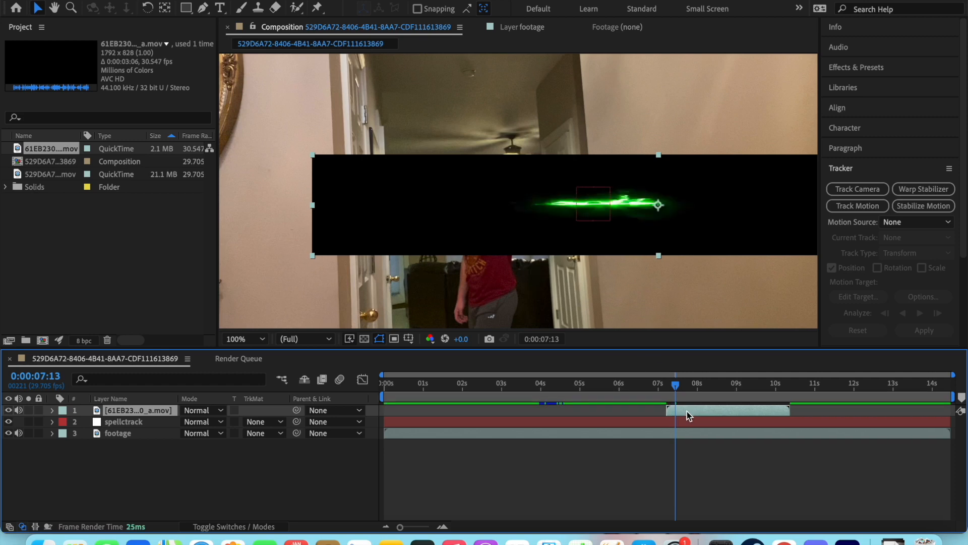
# Step: Set the lightning clip's blending mode to Screen and move its beam onto the wand tip
pyautogui.click(186, 413)
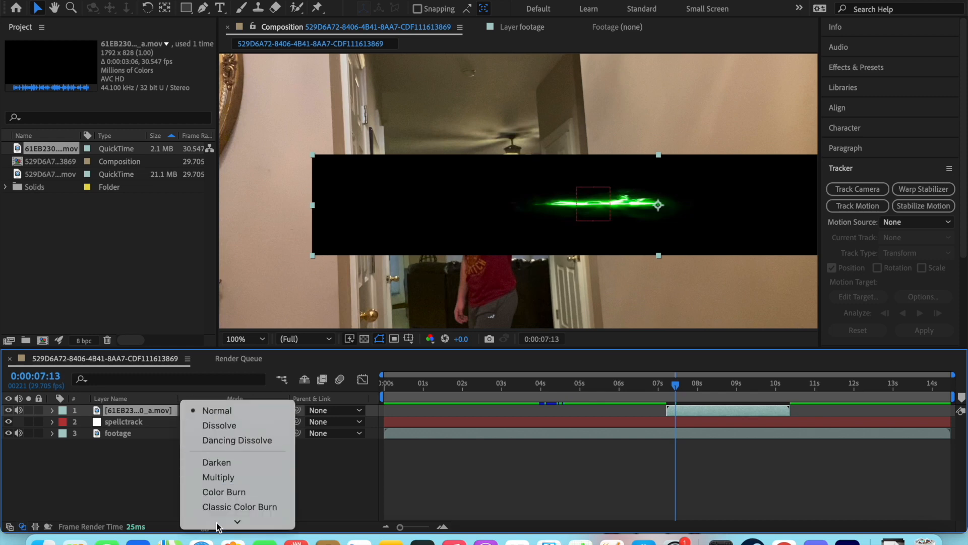
pyautogui.click(217, 440)
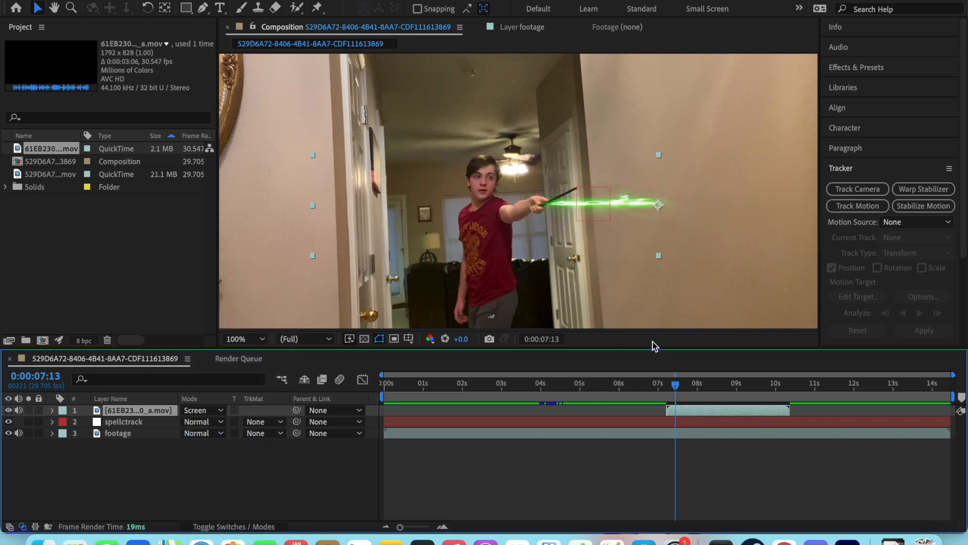
pyautogui.moveTo(627, 208); pyautogui.dragTo(665, 194)
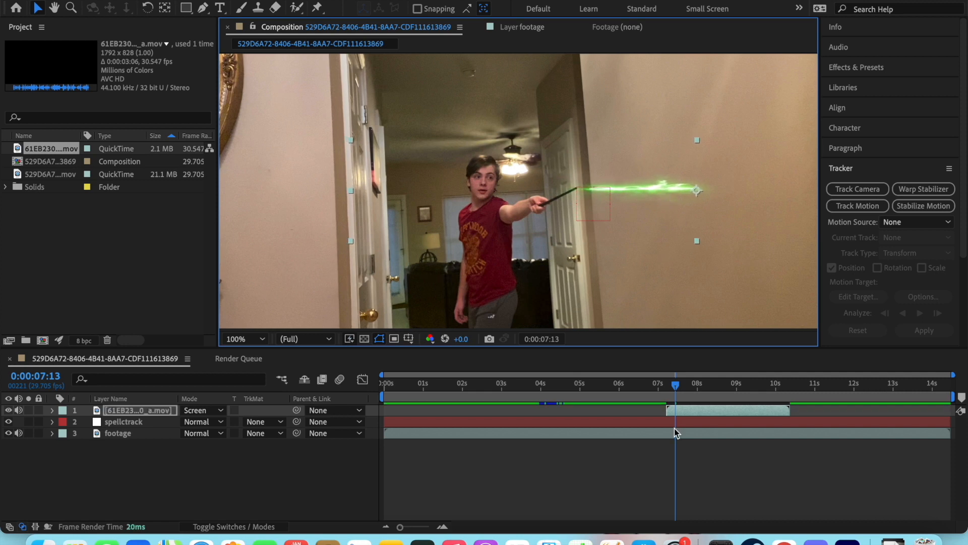
# Step: Preview the beam's first frames, go back to 0:00:07:07 and parent the lightning clip to the spellctrack null
pyautogui.moveTo(675, 386)
pyautogui.mouseDown()
pyautogui.moveTo(662, 386)
pyautogui.moveTo(678, 386)
pyautogui.mouseUp()
pyautogui.press('space')
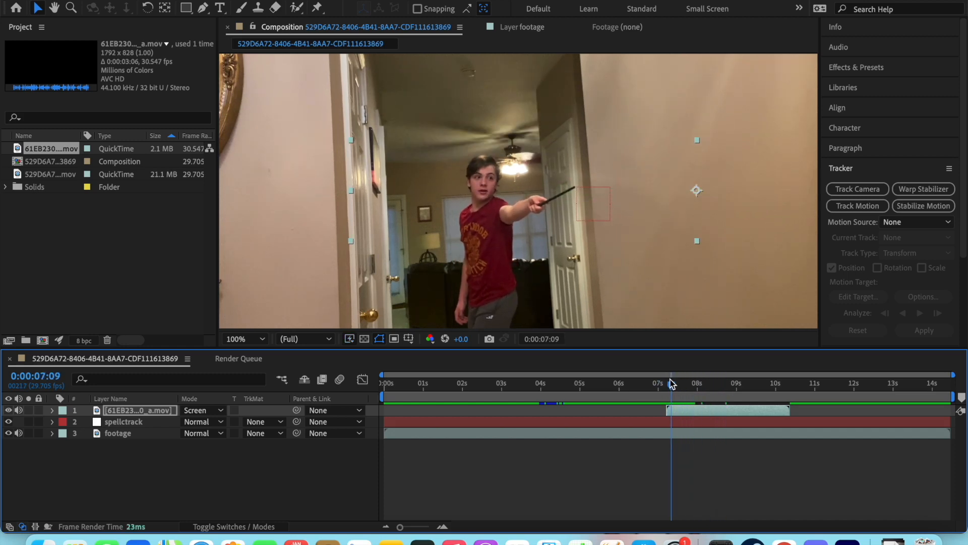
pyautogui.moveTo(763, 383); pyautogui.dragTo(672, 379)
pyautogui.moveTo(673, 379); pyautogui.dragTo(668, 380)
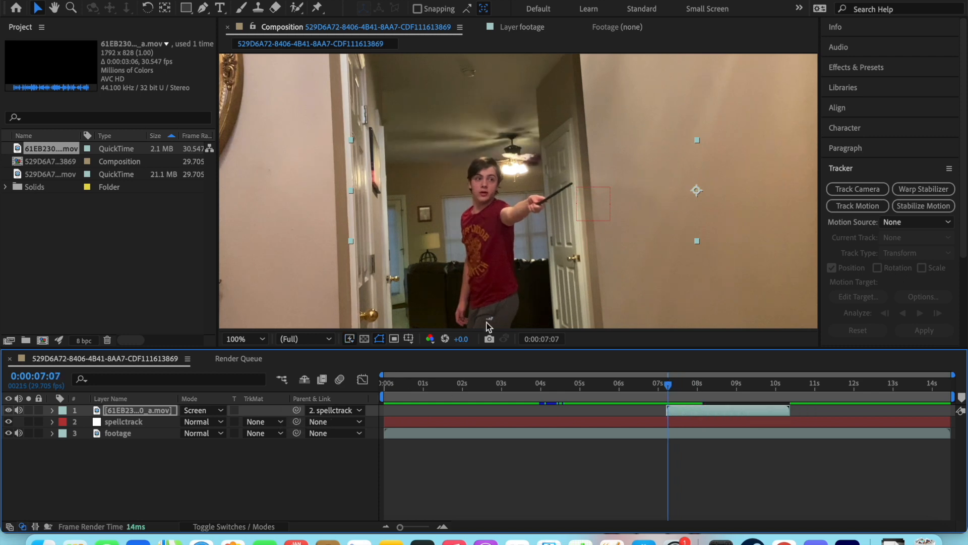
pyautogui.moveTo(297, 410); pyautogui.dragTo(143, 425)
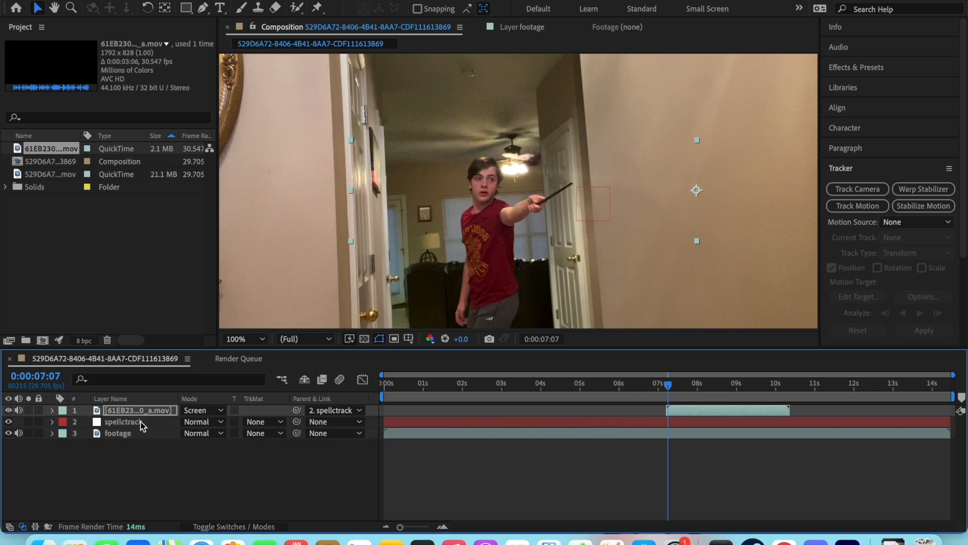
# Step: Rename the lightning clip layer as avada kedavera
pyautogui.rightClick(140, 413)
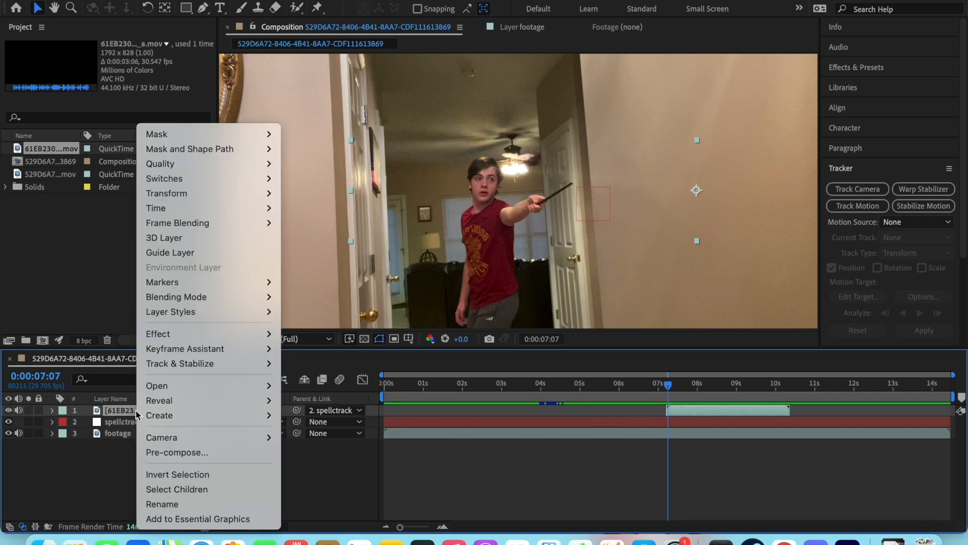
pyautogui.click(177, 508)
pyautogui.write('s')
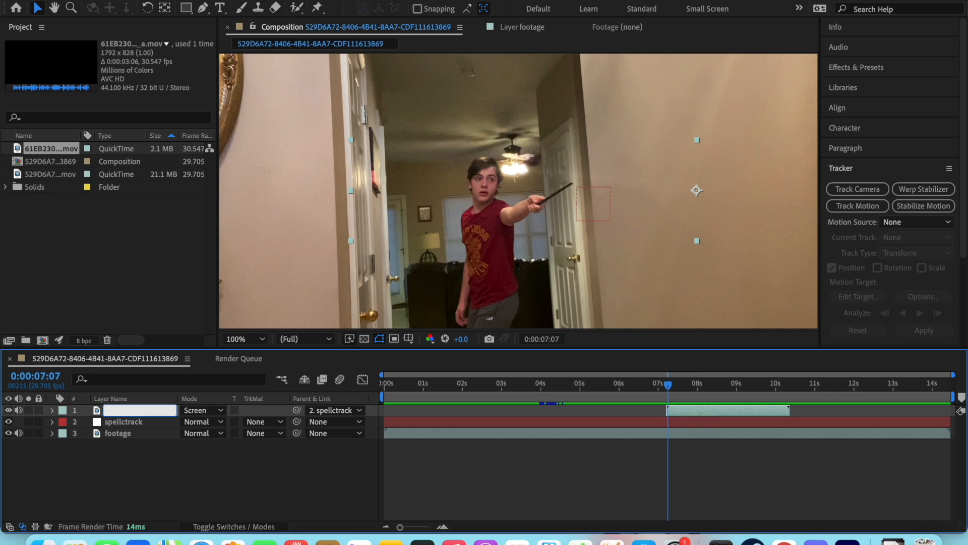
pyautogui.write('vada kedavera')
pyautogui.click(198, 482)
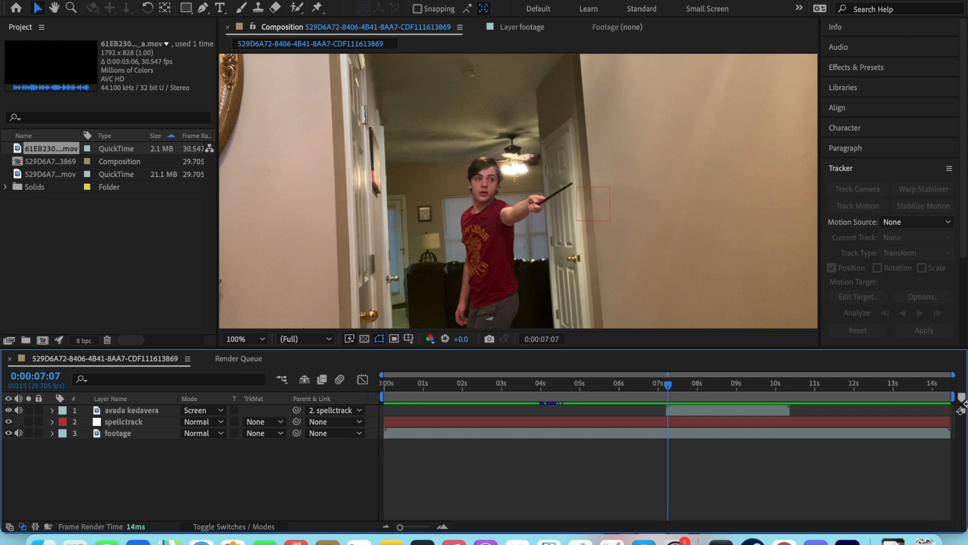
# Step: Play back the spell effect from 0:00:06:19 and restore the work area to the composition's full length
pyautogui.moveTo(668, 385); pyautogui.dragTo(645, 386)
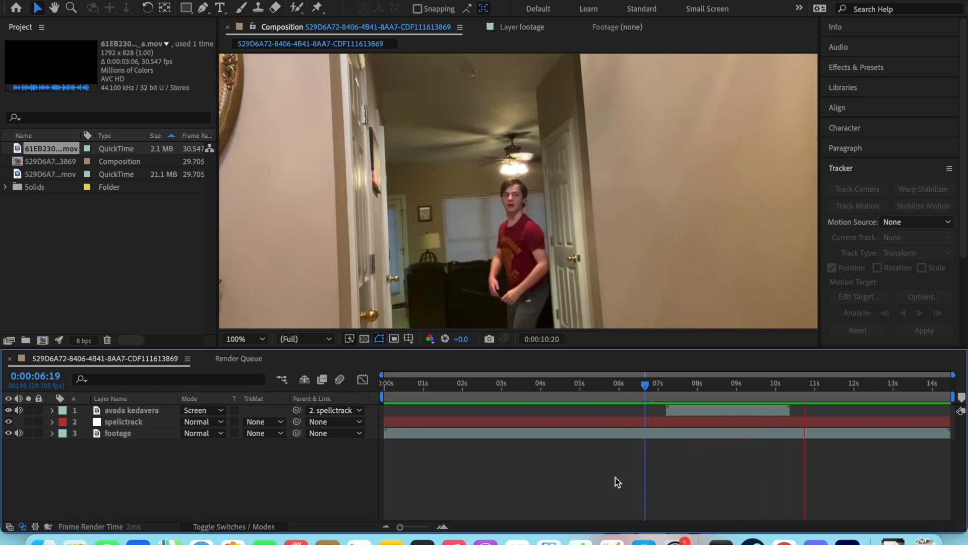
pyautogui.press('n')
pyautogui.press('space')
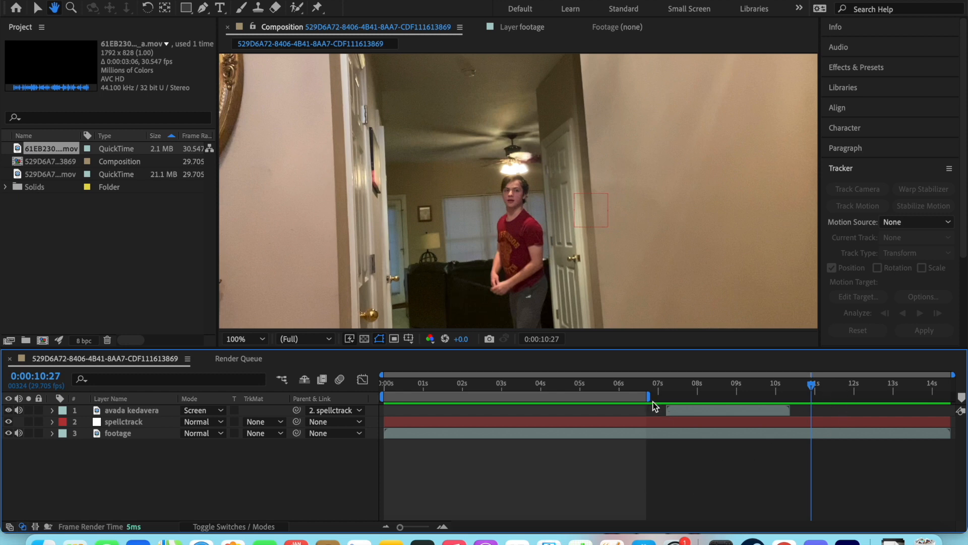
pyautogui.moveTo(650, 395); pyautogui.dragTo(952, 396)
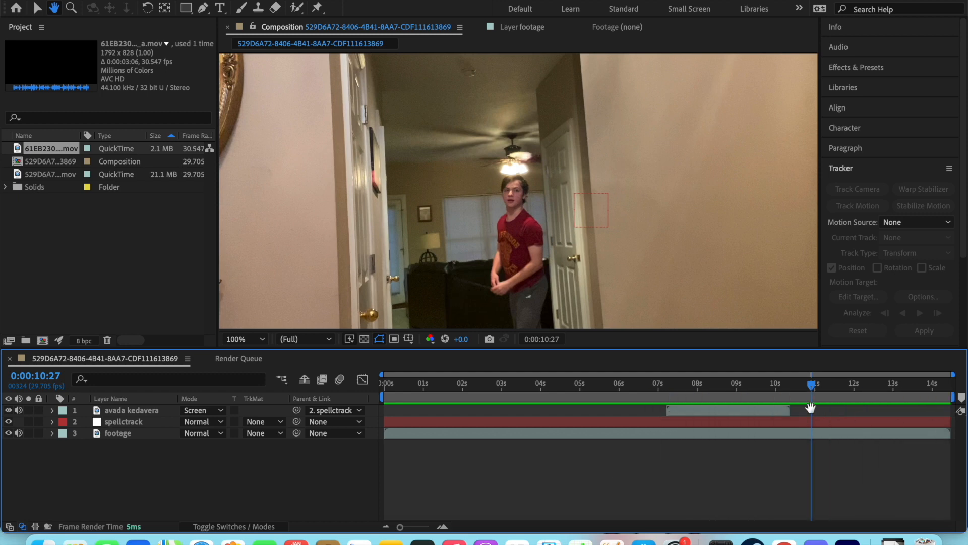
# Step: Trim the end of the avada kedavera layer to 0:00:09:13, the frame where the wand disappears
pyautogui.moveTo(813, 387); pyautogui.dragTo(755, 379)
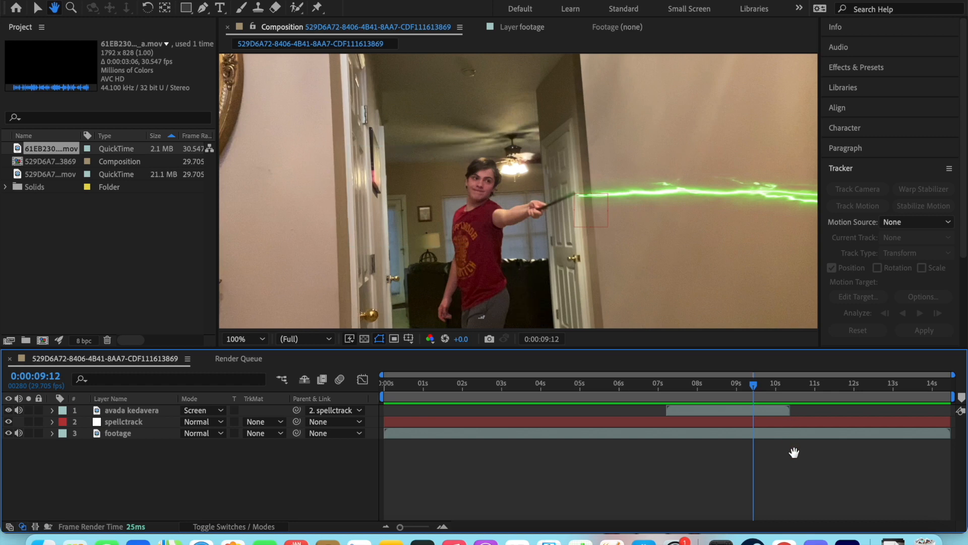
pyautogui.click(37, 7)
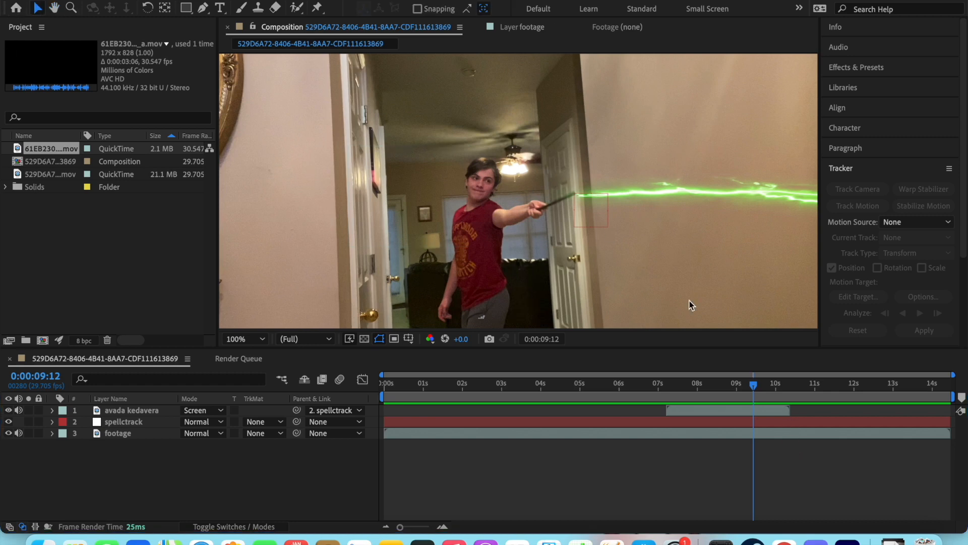
pyautogui.click(784, 409)
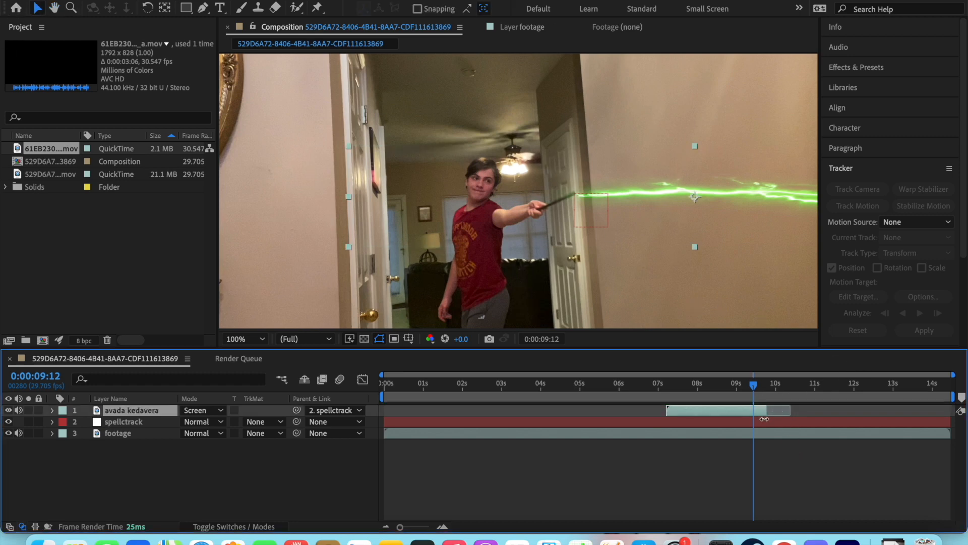
pyautogui.moveTo(777, 389); pyautogui.dragTo(755, 361)
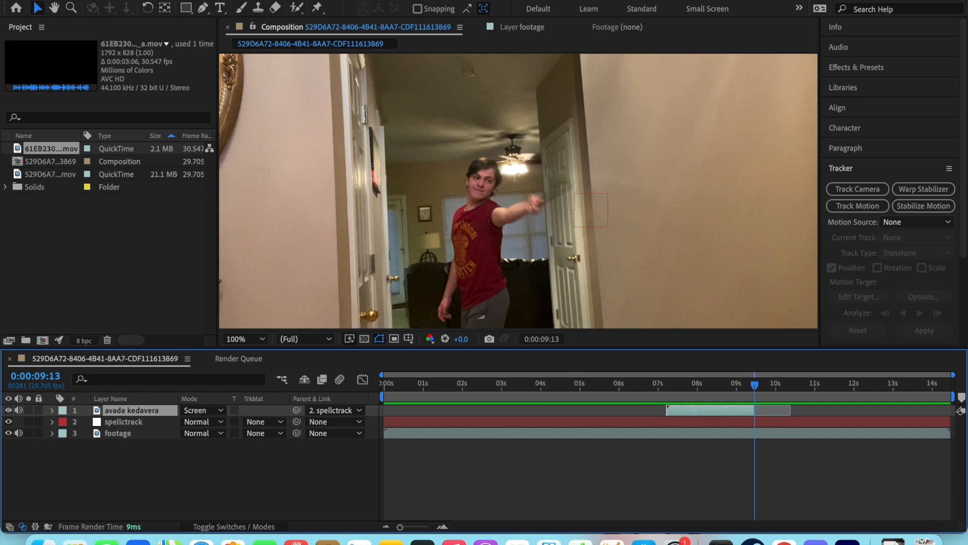
# Step: Import the Spell_Hit_1_1220_2K.mov explosion clip and add it to the composition as the uppermost layer
pyautogui.click(113, 0)
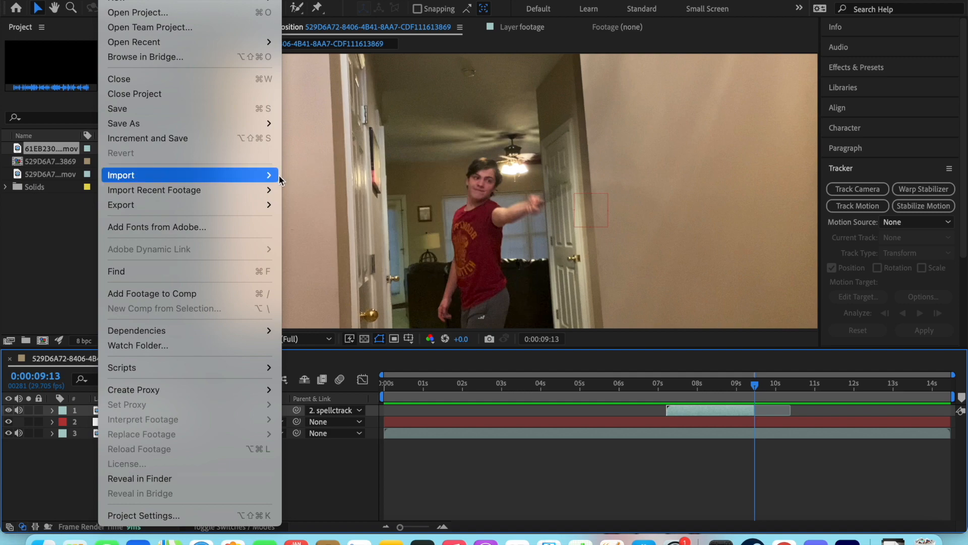
pyautogui.click(291, 188)
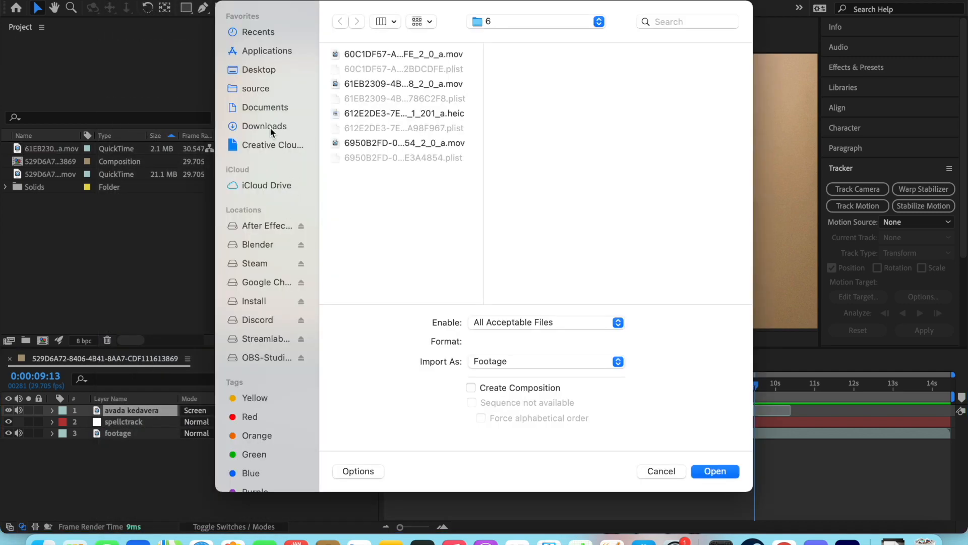
pyautogui.press('Escape')
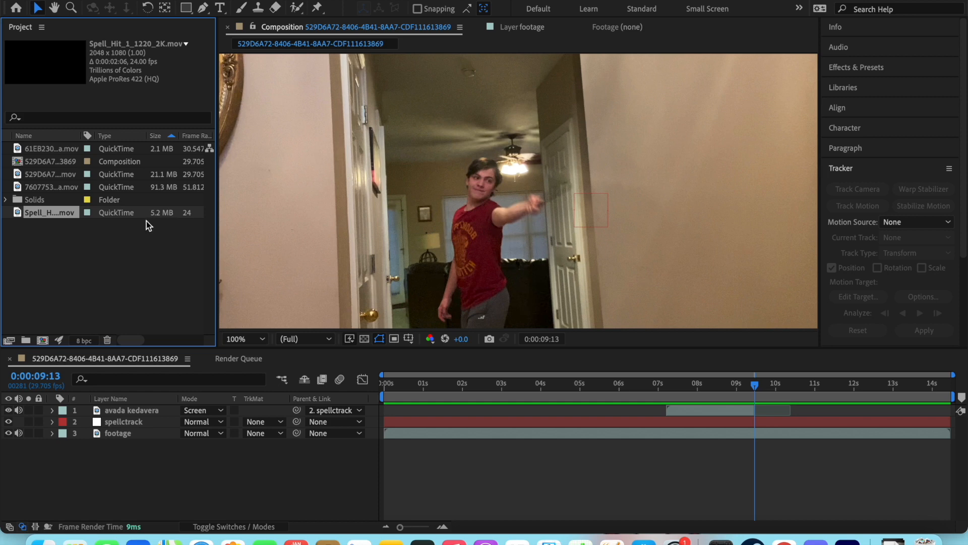
pyautogui.moveTo(141, 212); pyautogui.dragTo(616, 229)
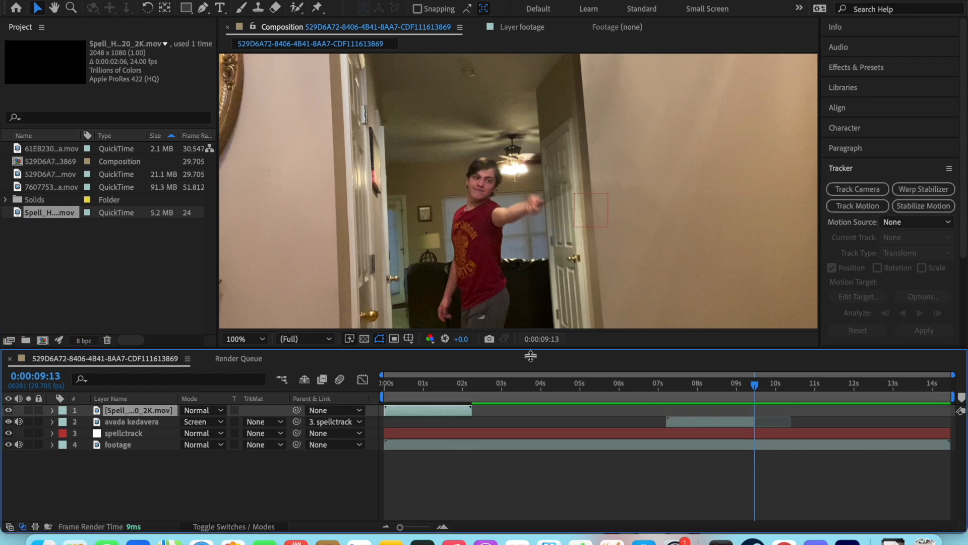
# Step: Shift the explosion clip to start just before 0:00:09:13 and set its blending mode to Screen
pyautogui.moveTo(428, 410); pyautogui.dragTo(787, 403)
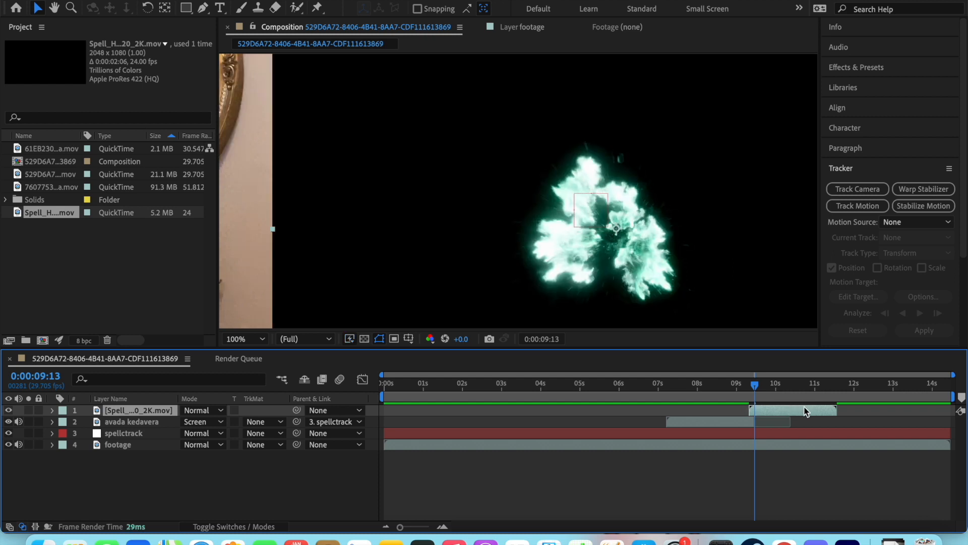
pyautogui.moveTo(805, 411); pyautogui.dragTo(806, 411)
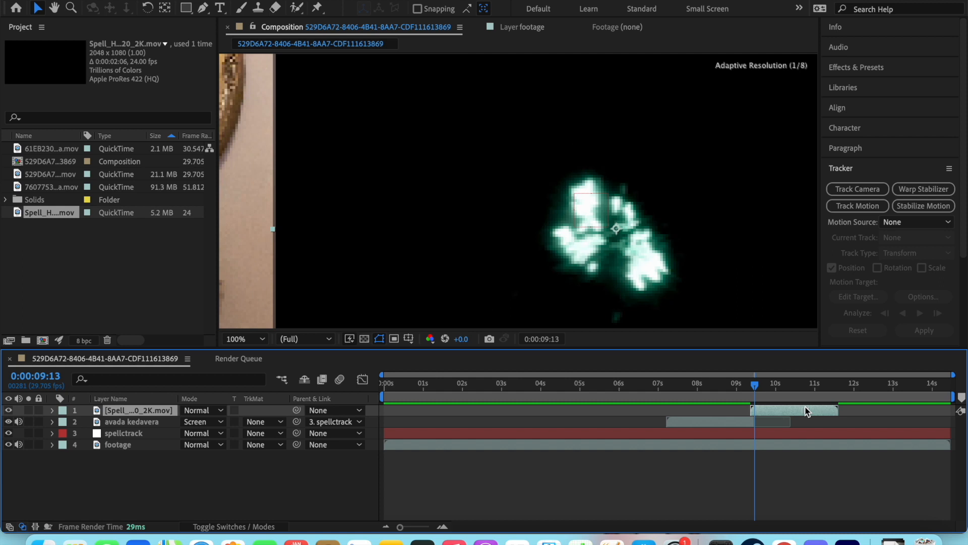
pyautogui.click(218, 411)
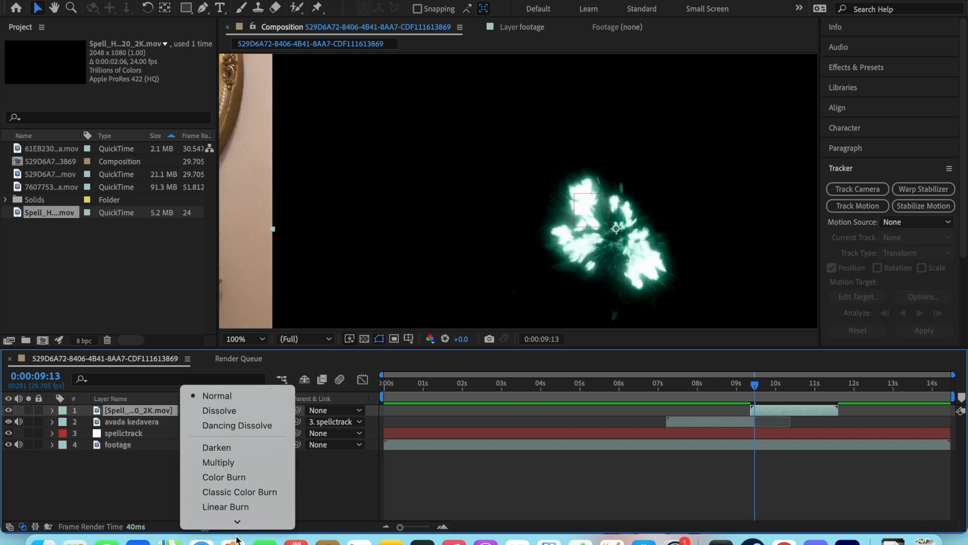
pyautogui.click(216, 440)
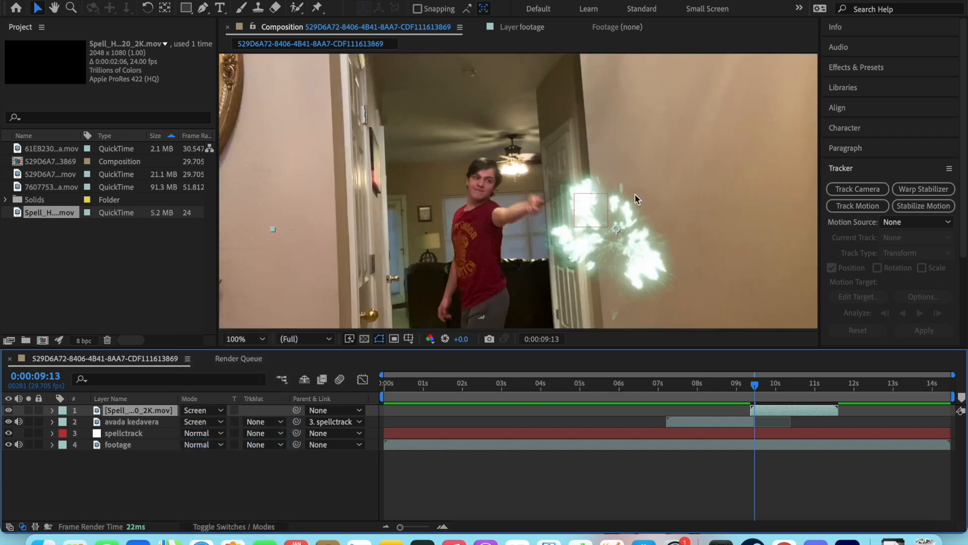
# Step: Scale down the explosion clip, place it near the wand tip and fine-tune its start in the timeline
pyautogui.moveTo(511, 244); pyautogui.dragTo(736, 312)
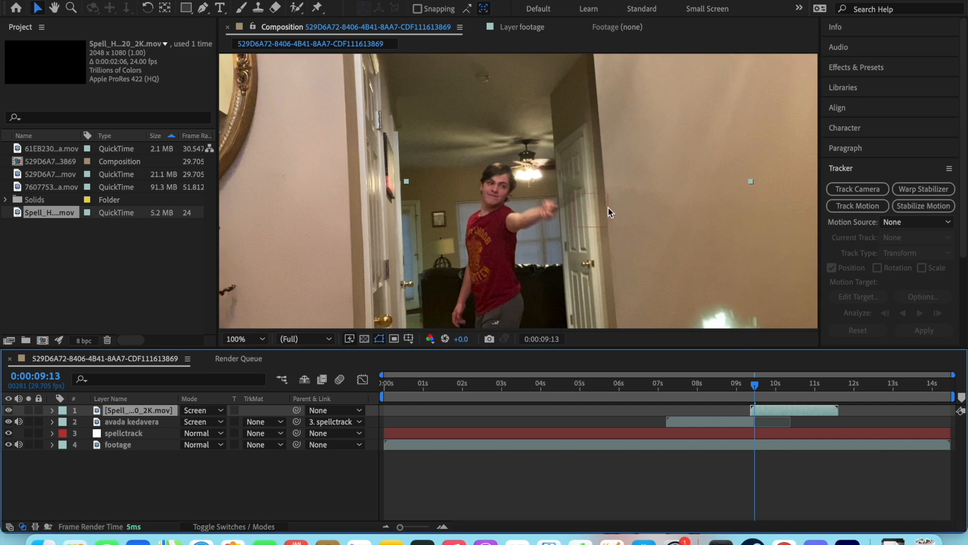
pyautogui.moveTo(435, 193); pyautogui.dragTo(477, 195)
pyautogui.moveTo(773, 408); pyautogui.dragTo(774, 412)
# Step: Realign the avada kedavera beam with the wand tip at 0:00:09:03 and at an earlier frame of the spell
pyautogui.moveTo(749, 387)
pyautogui.mouseDown()
pyautogui.moveTo(767, 408)
pyautogui.moveTo(740, 391)
pyautogui.mouseUp()
pyautogui.click(661, 183)
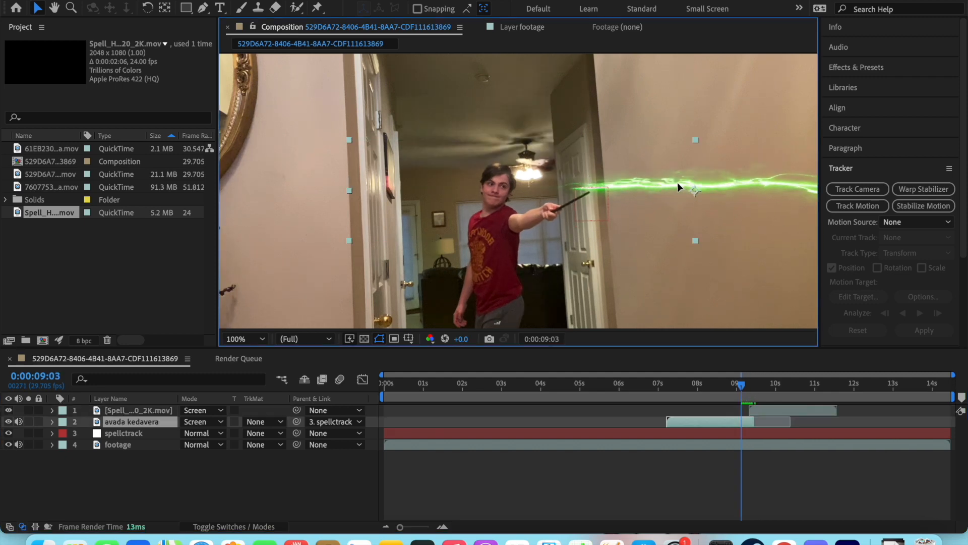
pyautogui.moveTo(655, 183); pyautogui.dragTo(664, 188)
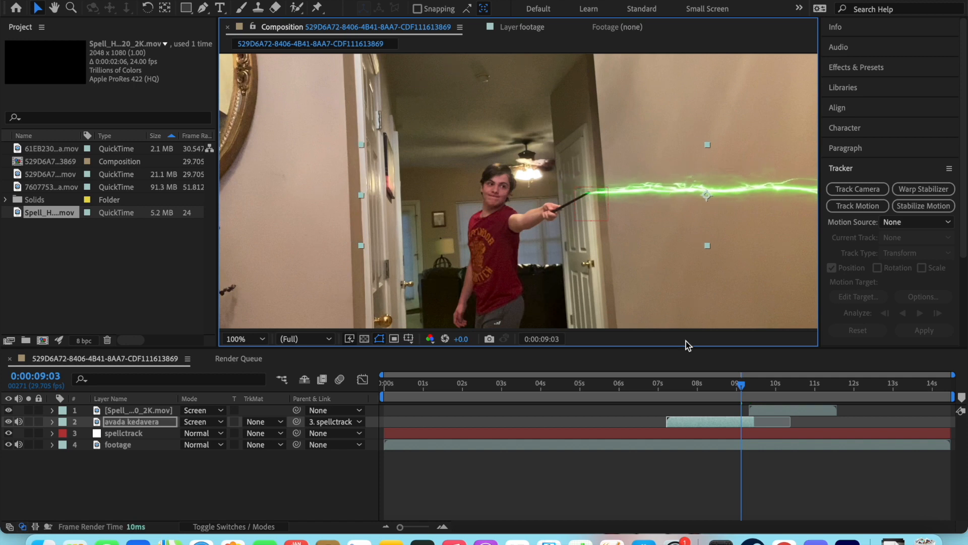
pyautogui.moveTo(739, 387); pyautogui.dragTo(691, 387)
pyautogui.moveTo(650, 189); pyautogui.dragTo(660, 185)
pyautogui.click(689, 385)
# Step: Center the explosion clip on the wand tip at 0:00:09:11 and check the frames before it
pyautogui.moveTo(691, 387); pyautogui.dragTo(752, 390)
pyautogui.click(792, 410)
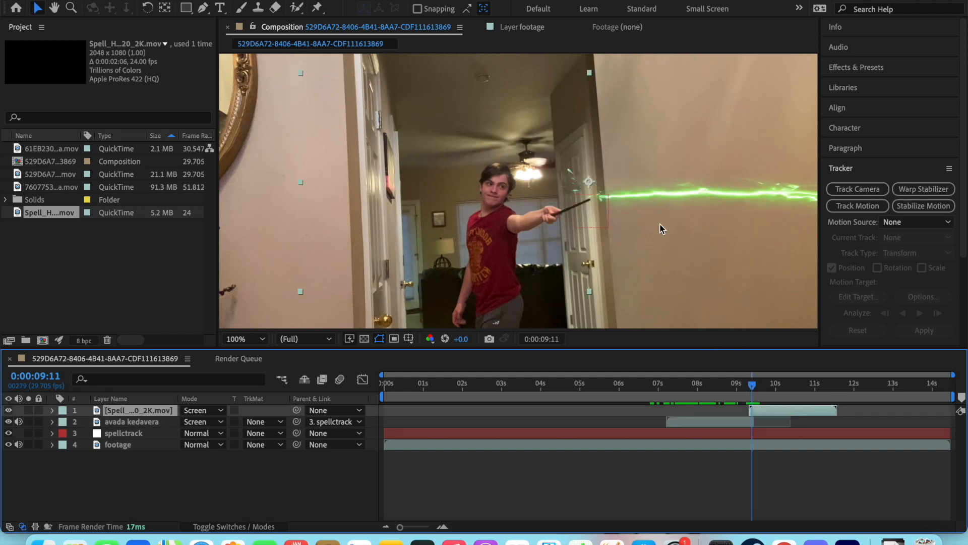
pyautogui.moveTo(531, 240); pyautogui.dragTo(535, 252)
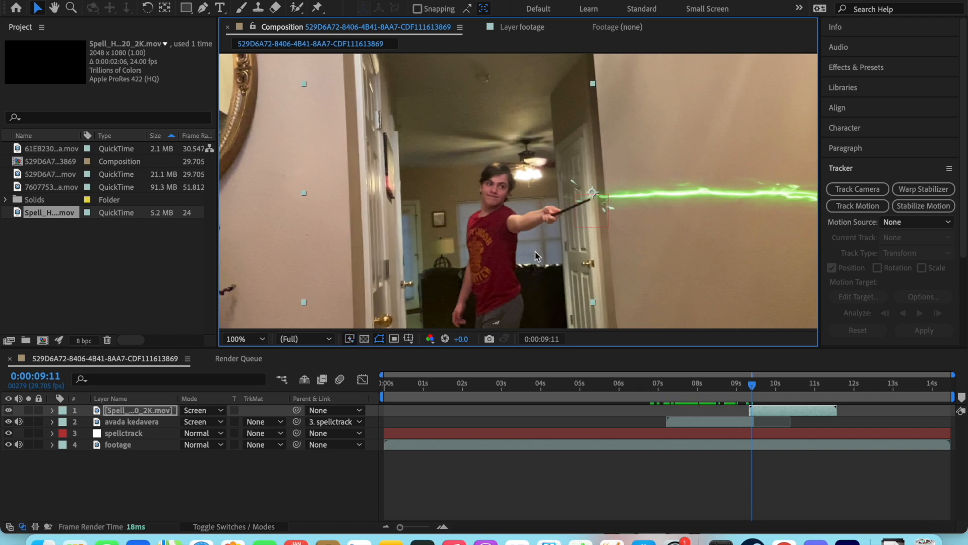
pyautogui.moveTo(752, 386)
pyautogui.mouseDown()
pyautogui.moveTo(761, 385)
pyautogui.moveTo(655, 385)
pyautogui.moveTo(749, 385)
pyautogui.moveTo(738, 384)
pyautogui.mouseUp()
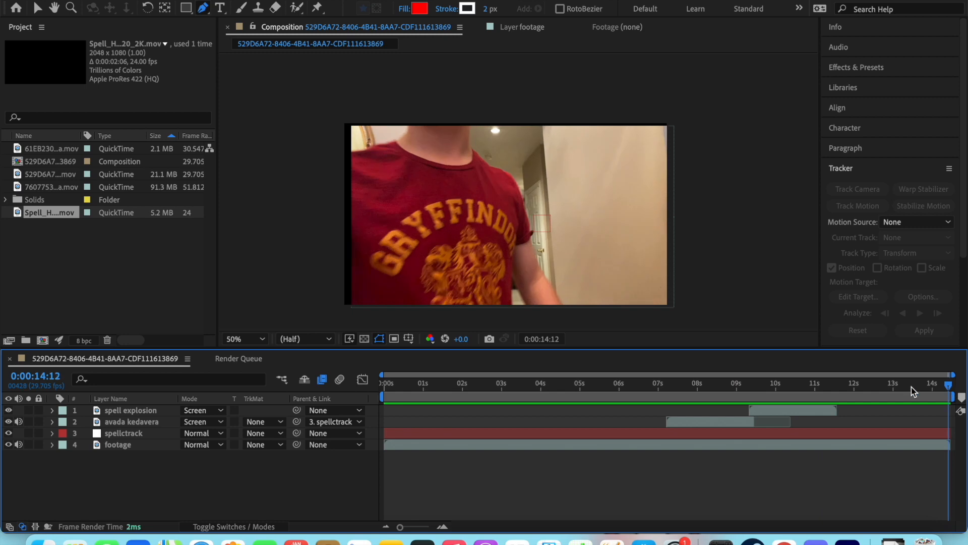
# Step: Play back the beam and explosion from 0:00:07:06, then return to 0:00:07:23
pyautogui.moveTo(632, 420); pyautogui.dragTo(665, 392)
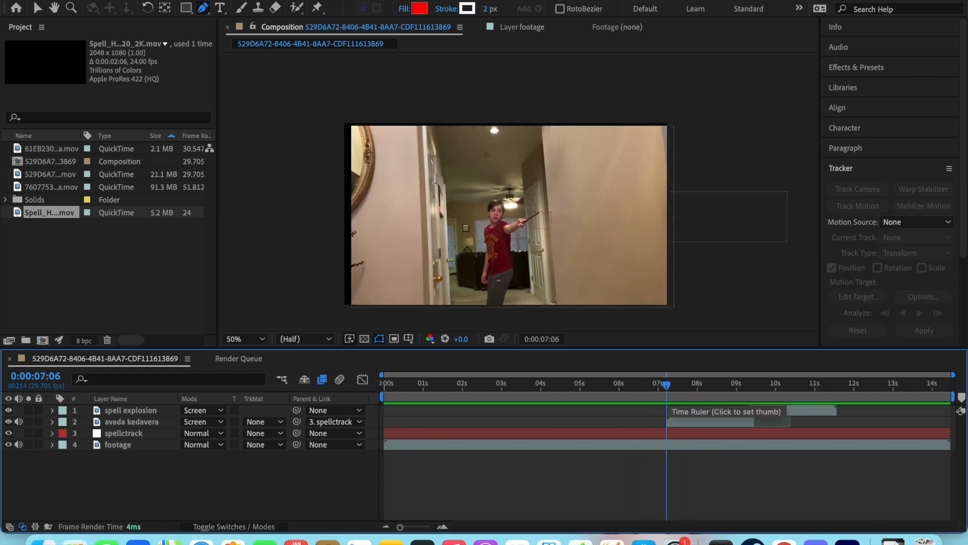
pyautogui.press('space')
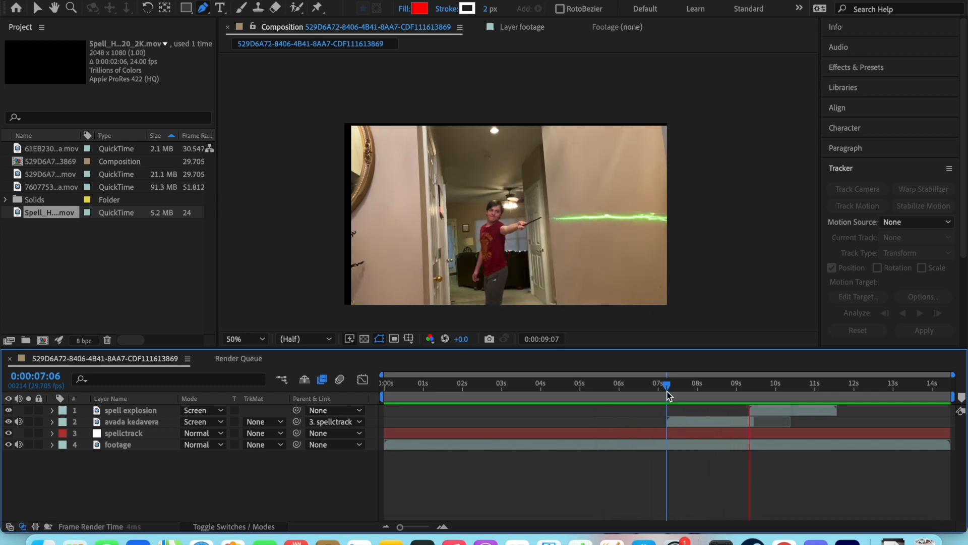
pyautogui.press('space')
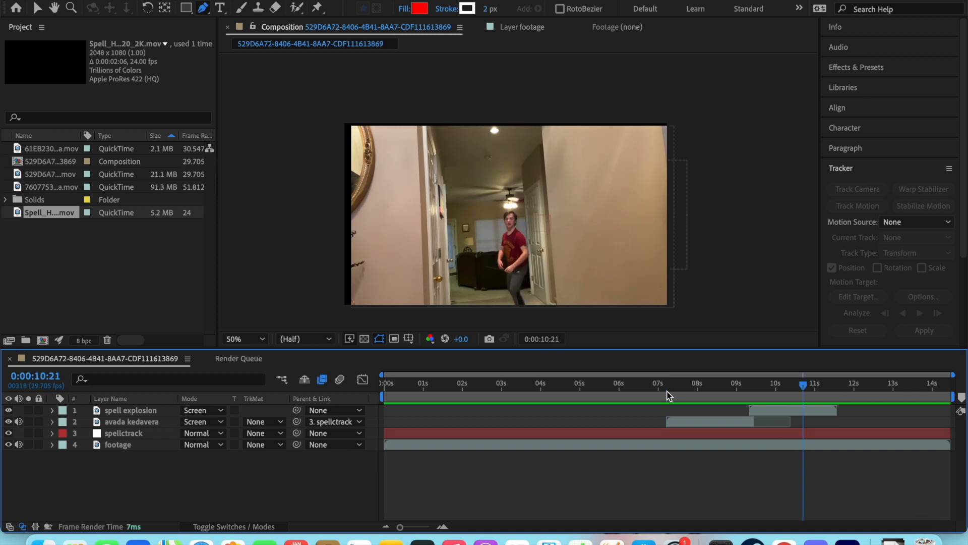
pyautogui.click(690, 377)
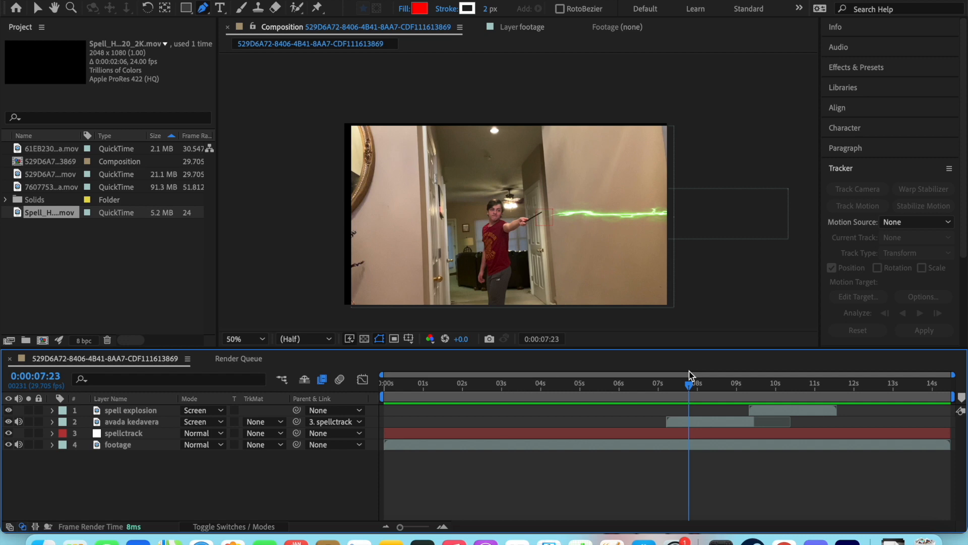